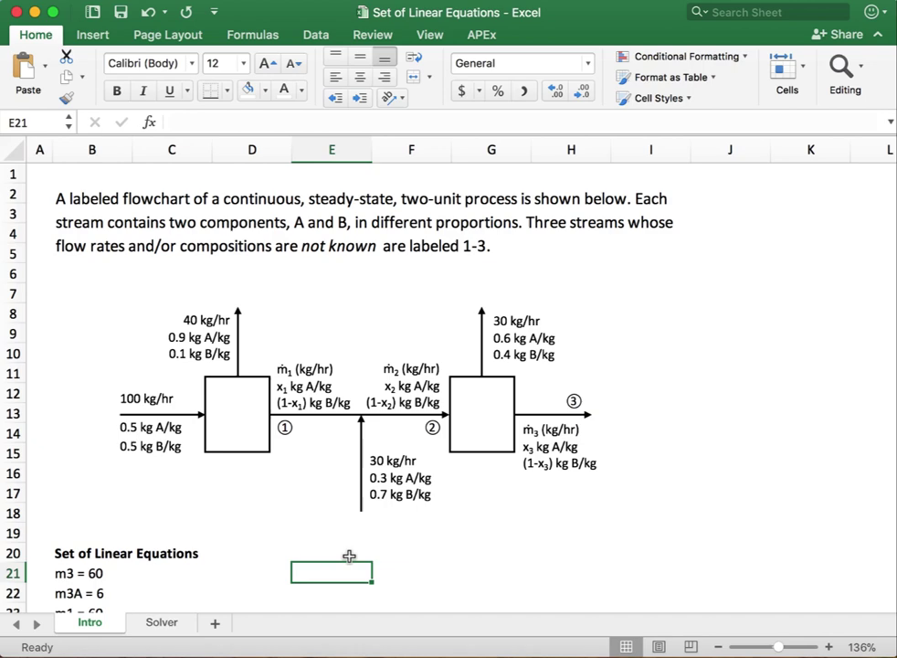
On the Solver sheet, enter starting value 1 for m1 through m3A in G2:G7.
scroll(350, 556, down, 3)
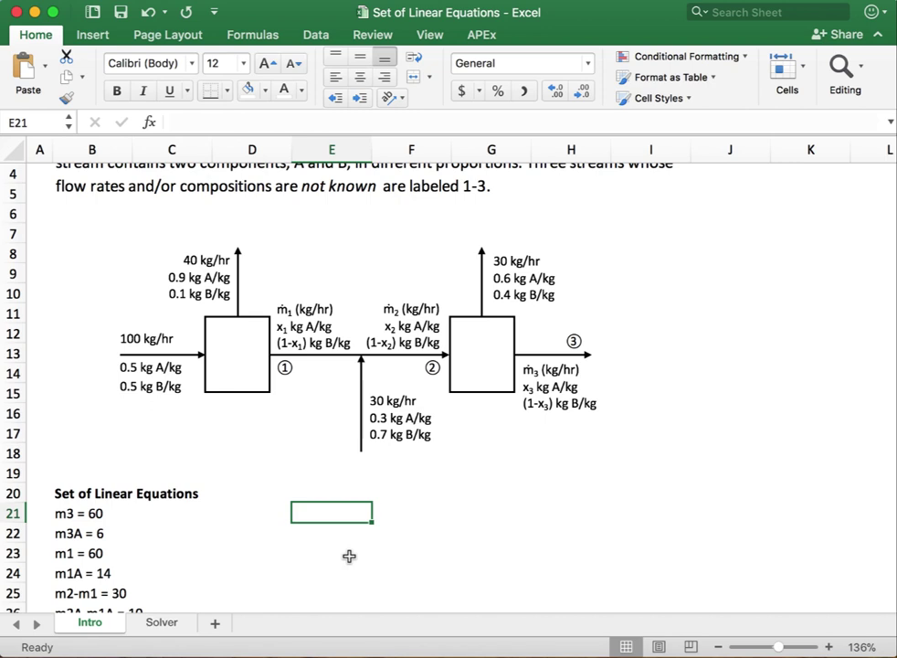
scroll(293, 552, down, 2)
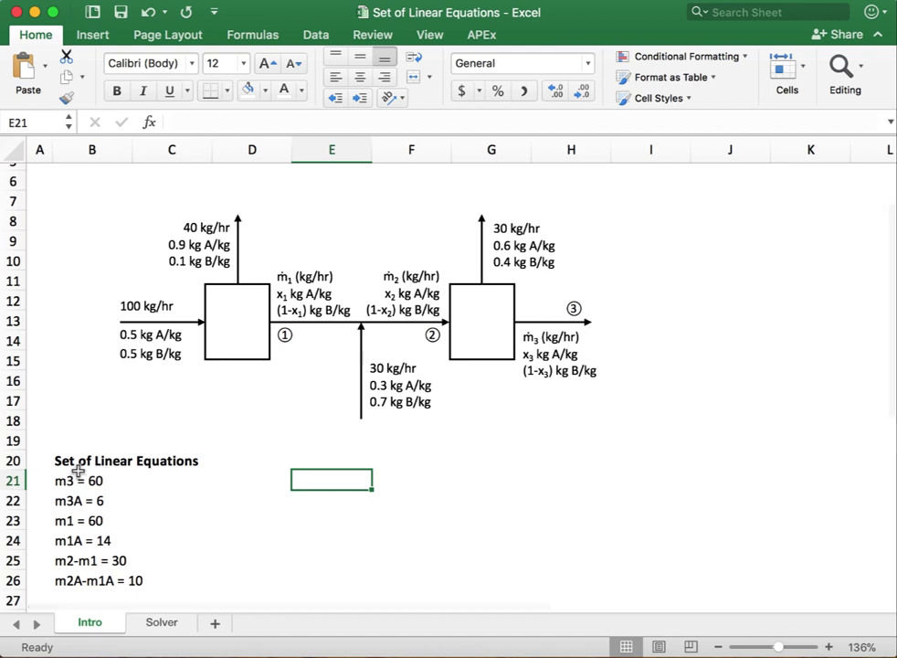
click(159, 624)
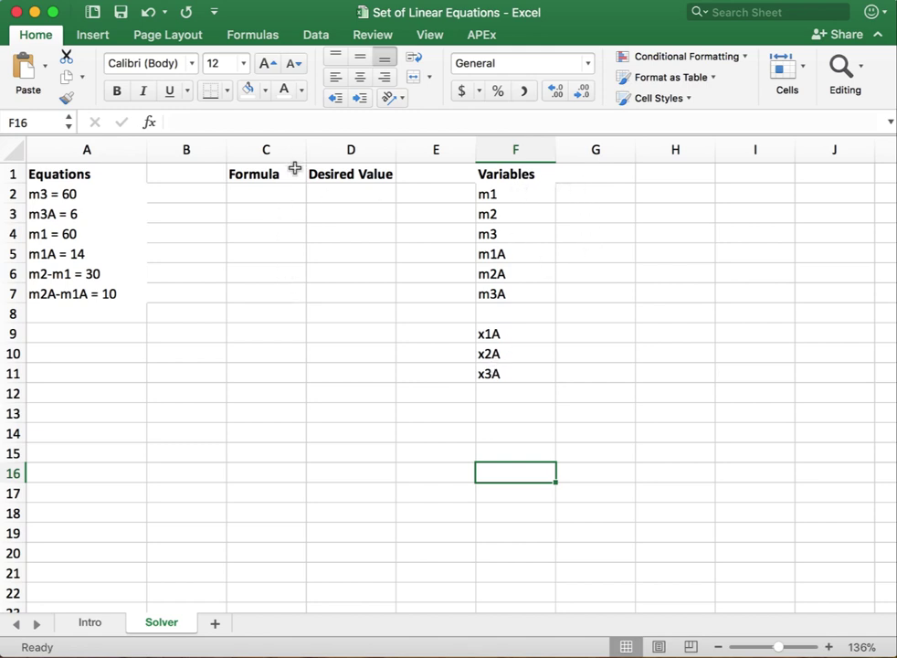
click(612, 185)
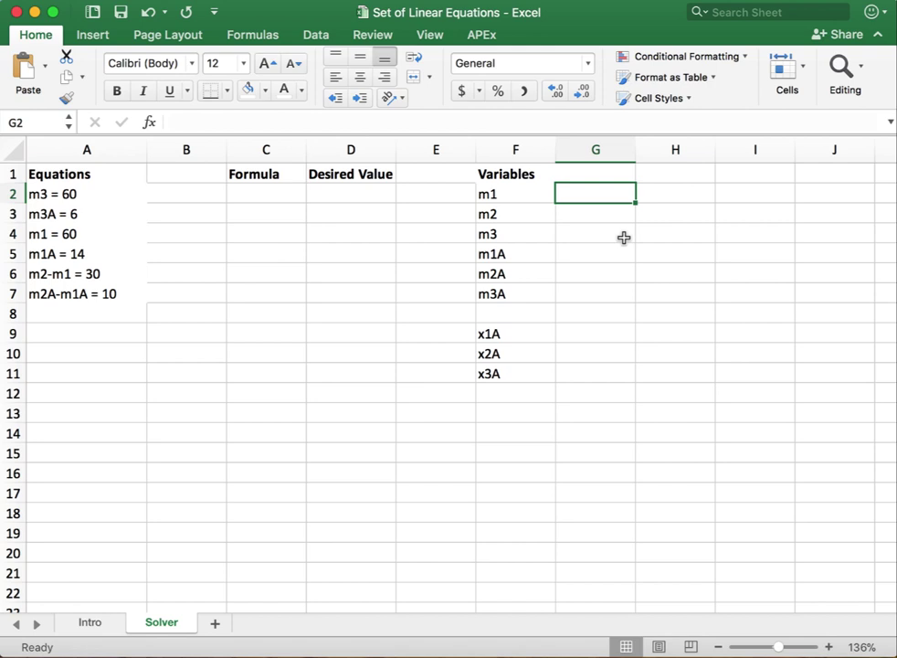
text(1)
key(Return)
text(1)
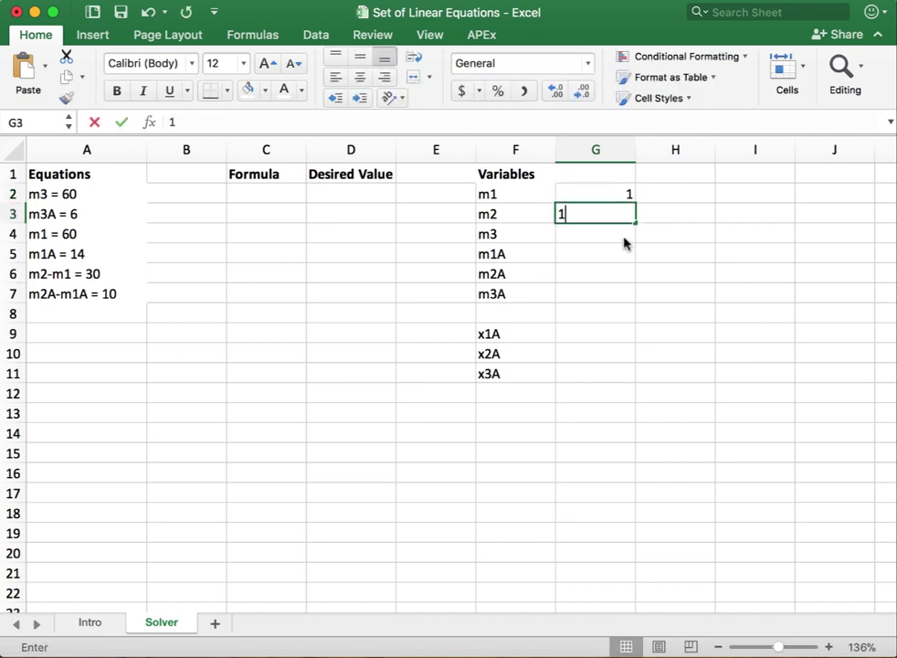
key(Return)
text(1)
key(Return)
text(1)
key(Return)
text(1)
key(Return)
text(1)
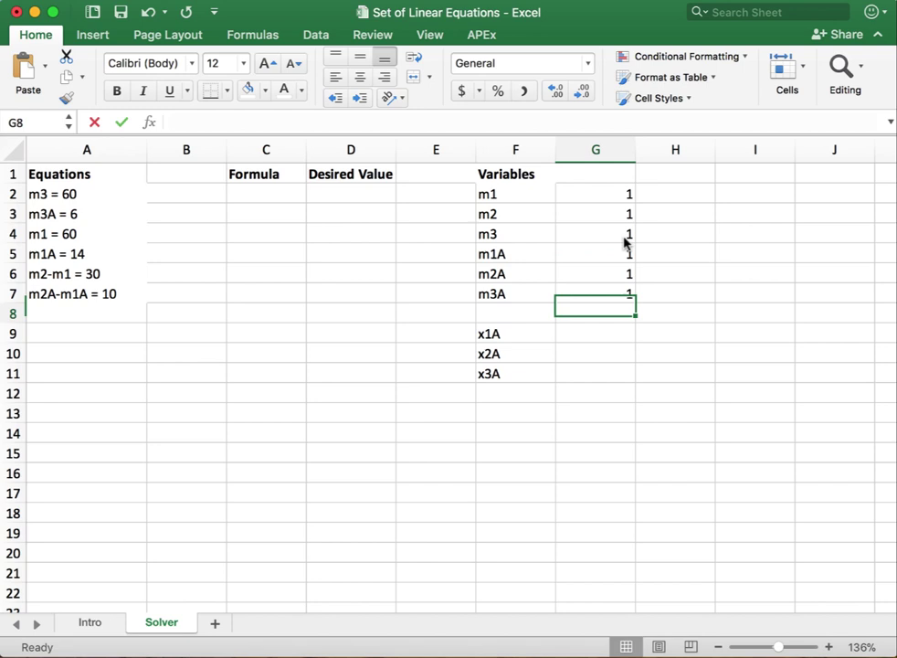
Enter =G5/G2 in G9 for x1A and fill it down to G11 for x2A and x3A.
click(591, 333)
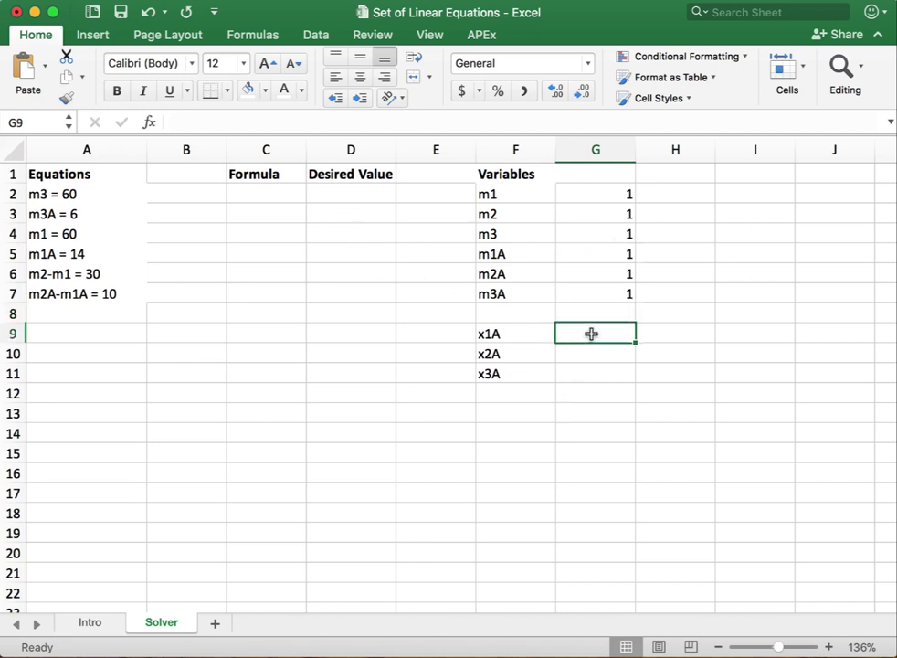
text(=)
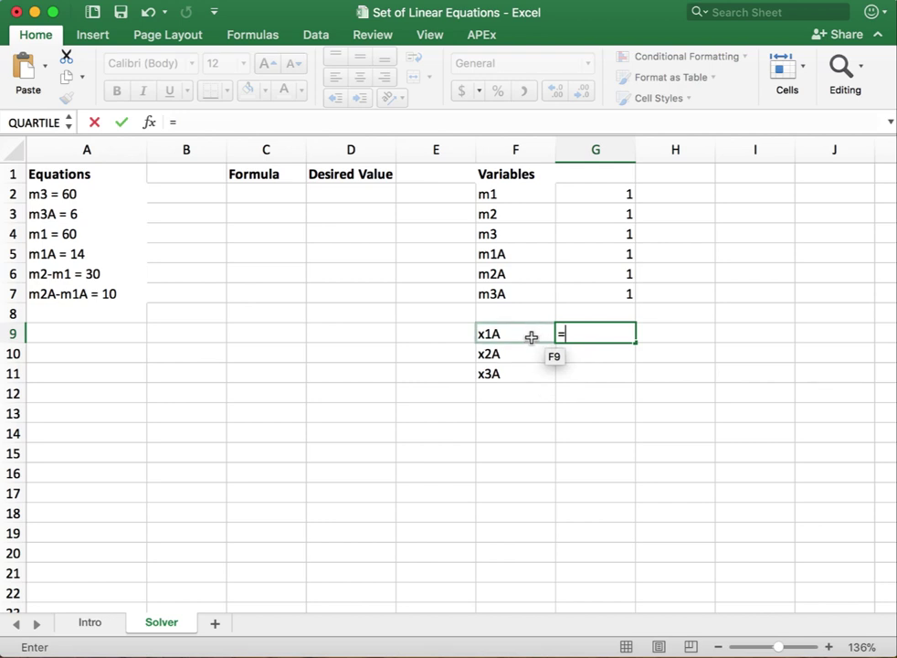
click(603, 254)
text(/)
click(613, 196)
key(Return)
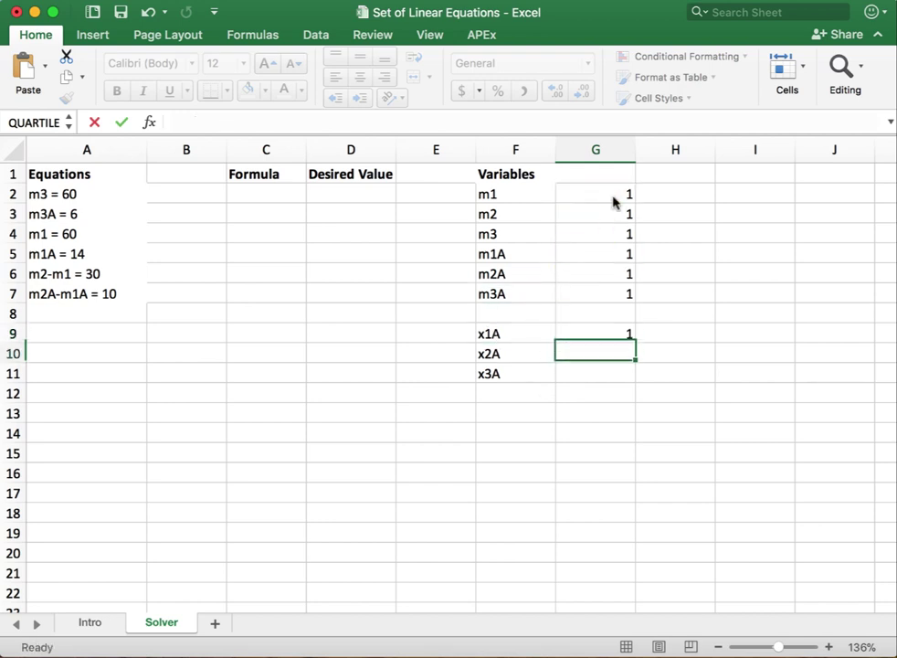
click(607, 321)
click(609, 336)
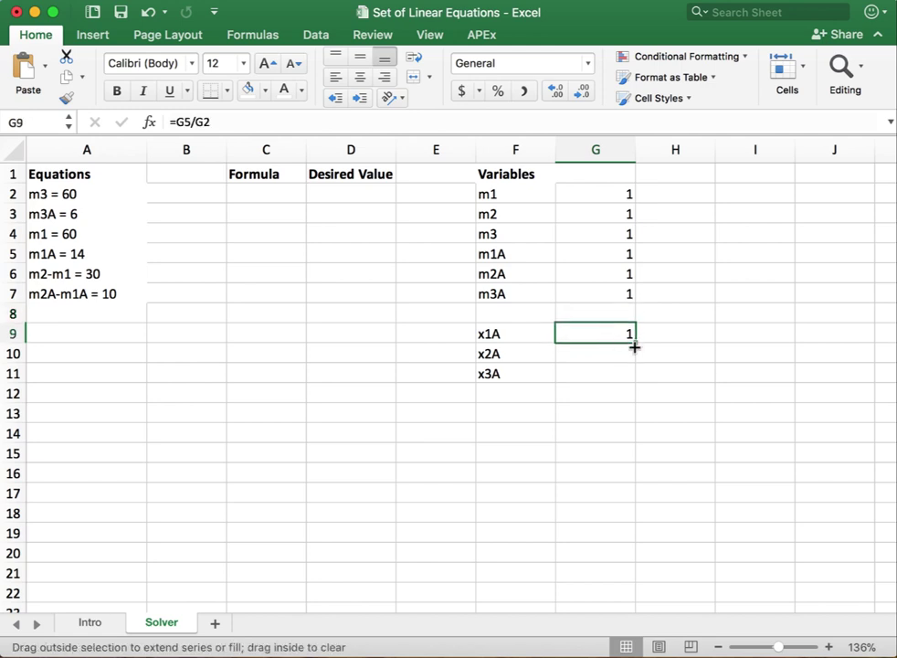
drag(634, 348, 635, 377)
click(582, 439)
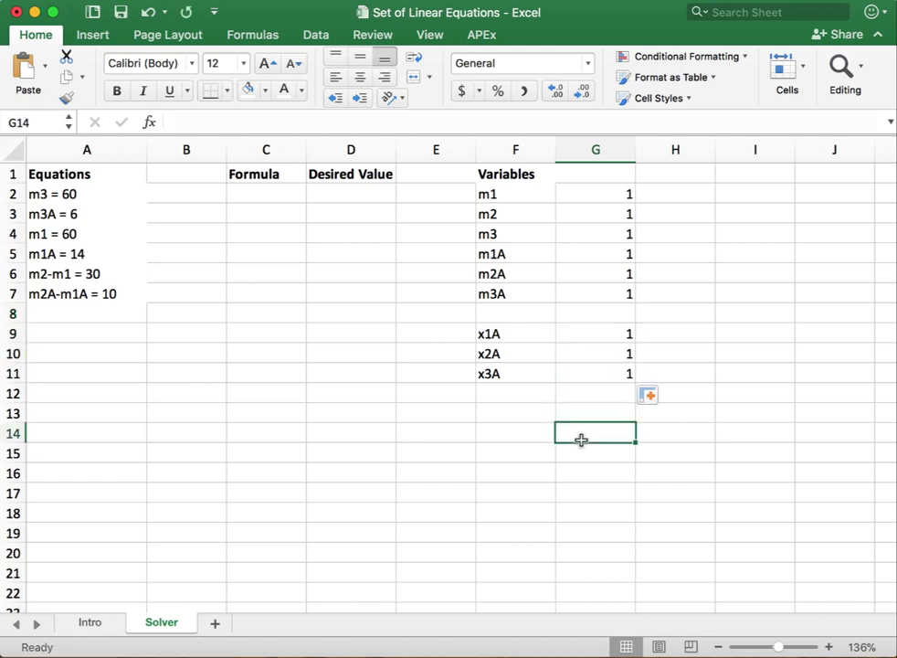
Link Formula cells C2:C5 to m3, m3A, m1 and m1A (=G4, =G7, =G2, =G5).
click(247, 196)
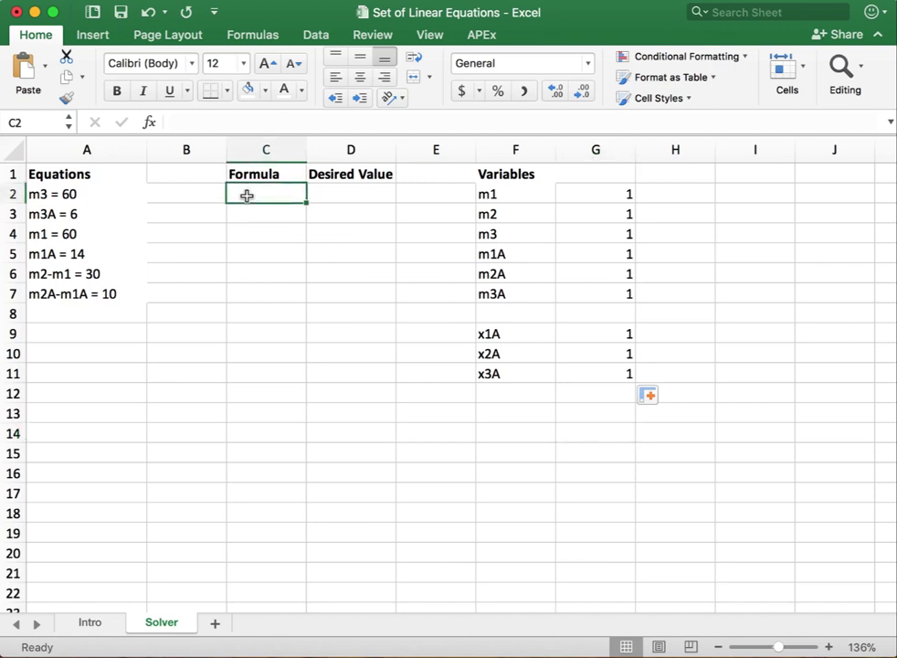
drag(252, 180, 254, 286)
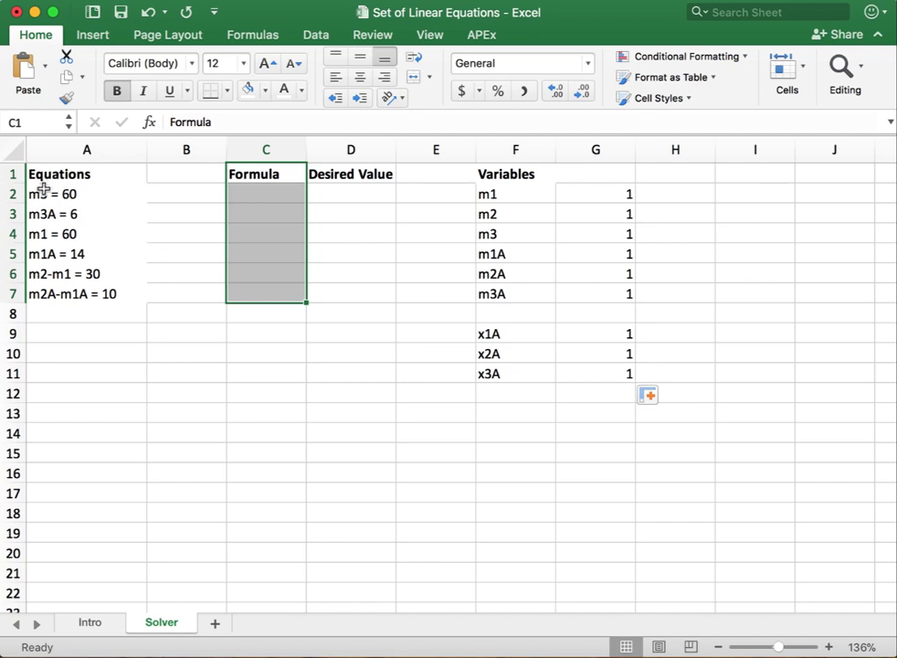
click(254, 196)
text(=)
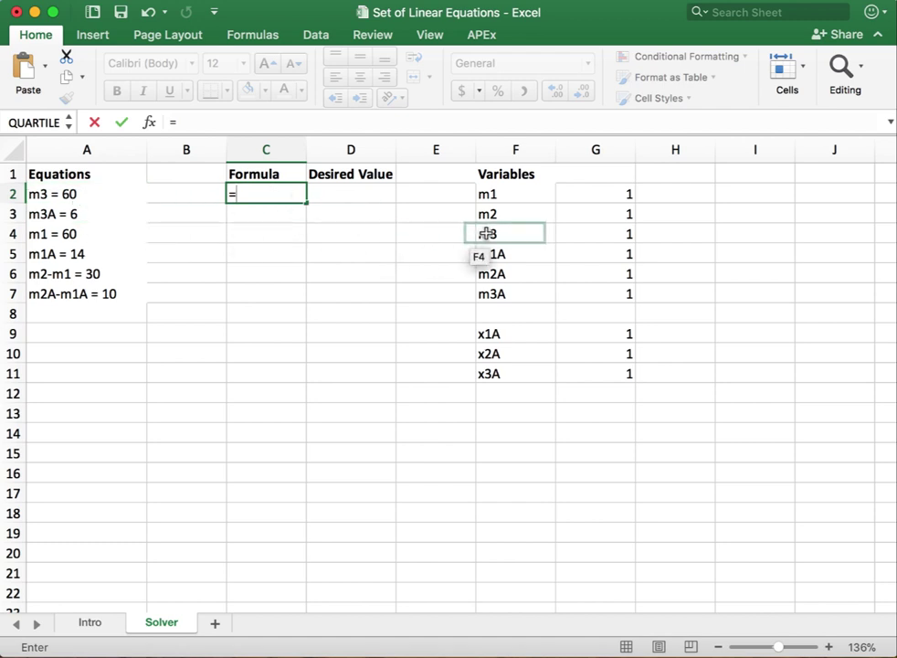
click(600, 235)
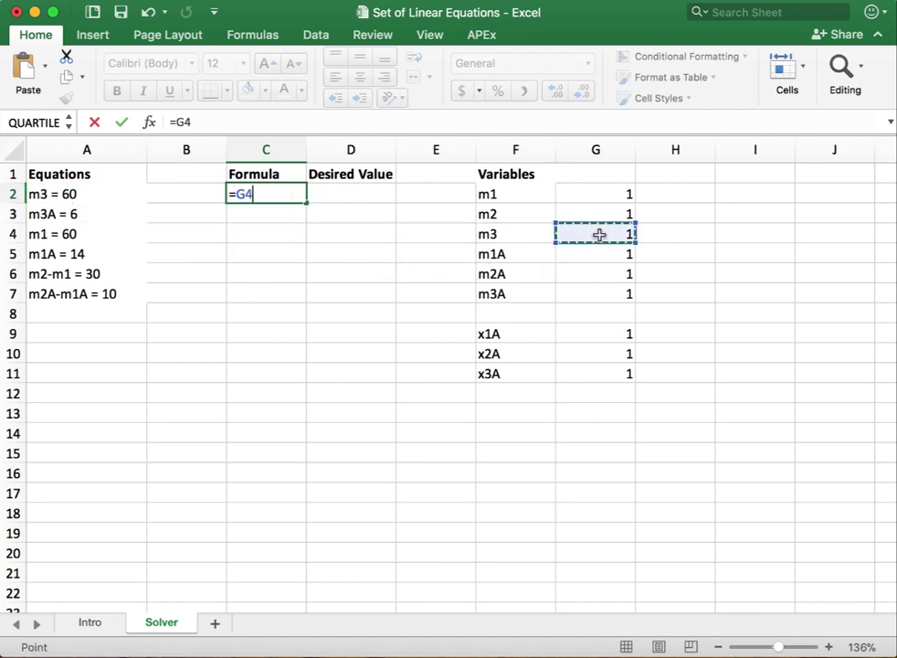
key(Return)
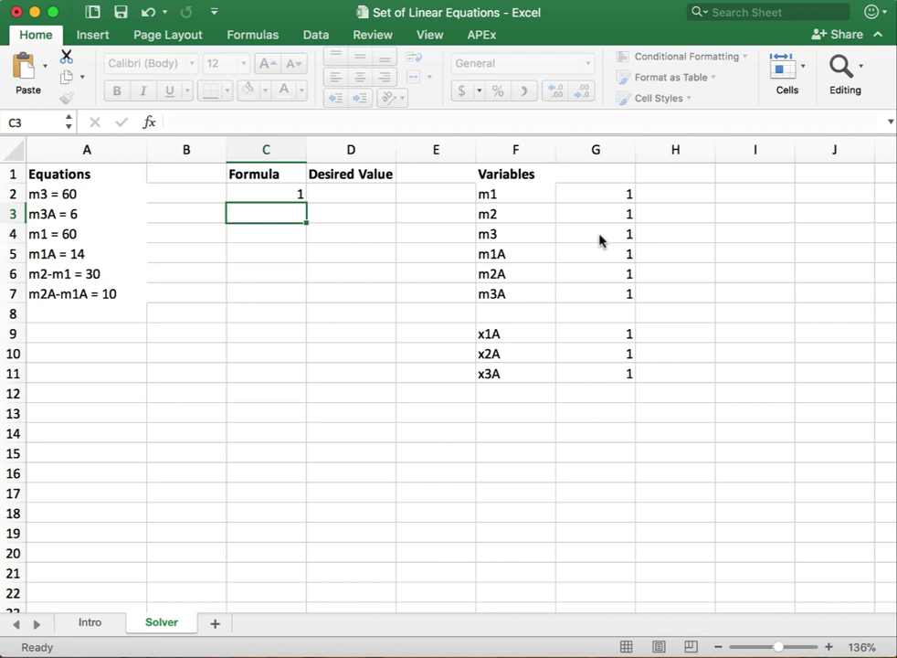
text(=)
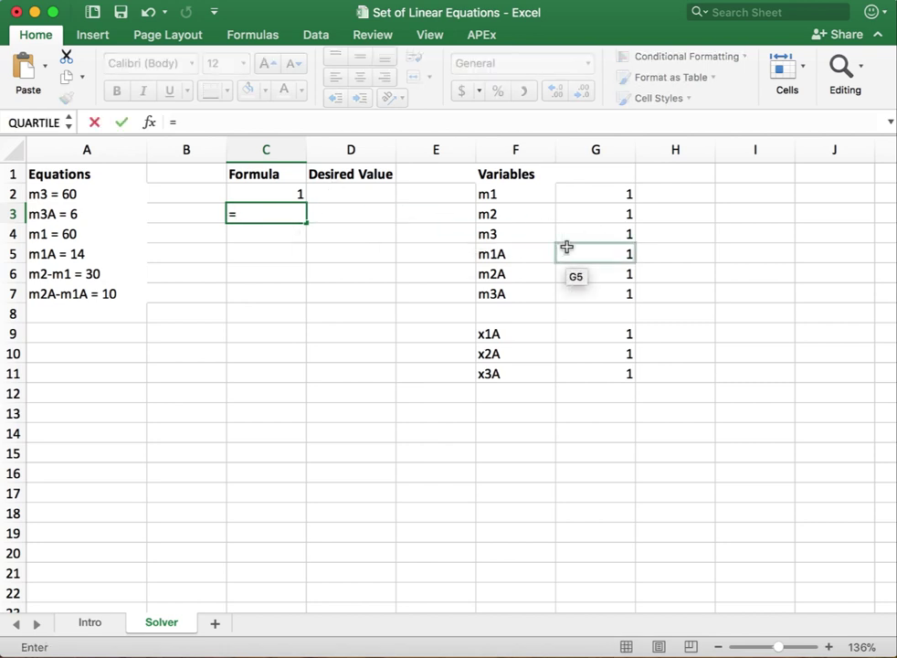
click(579, 295)
key(Return)
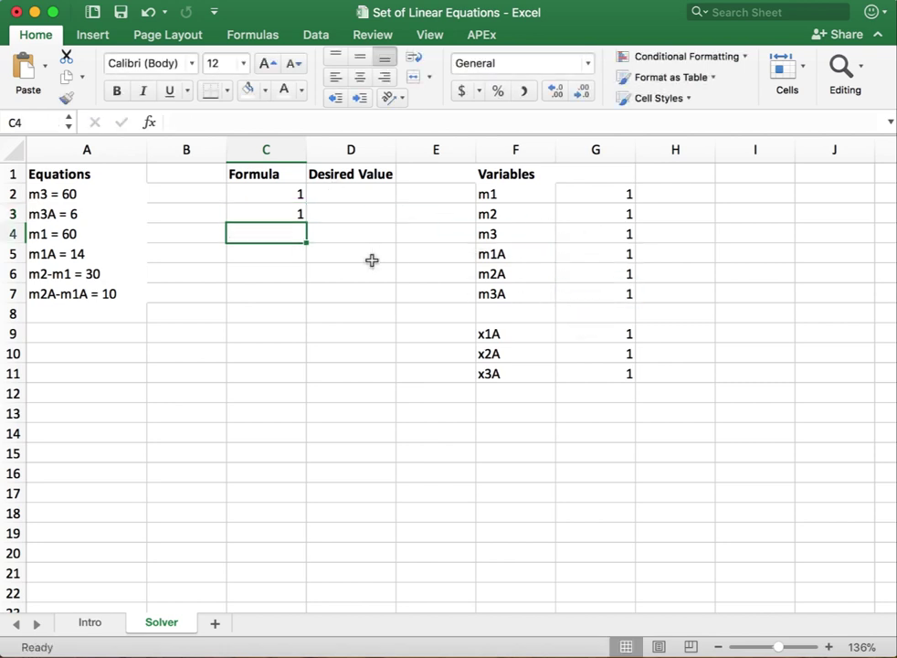
text(=)
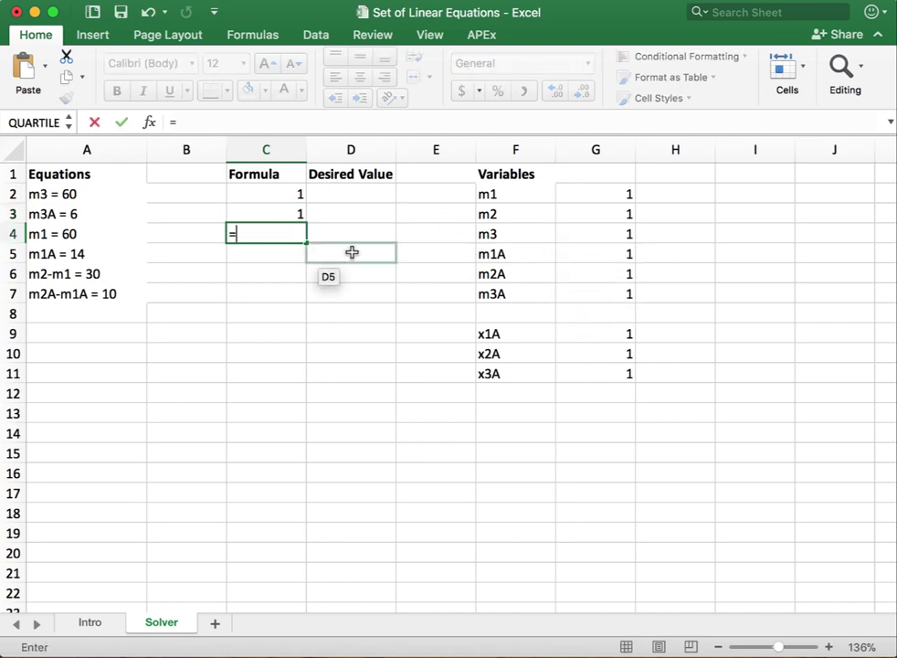
click(615, 194)
key(Return)
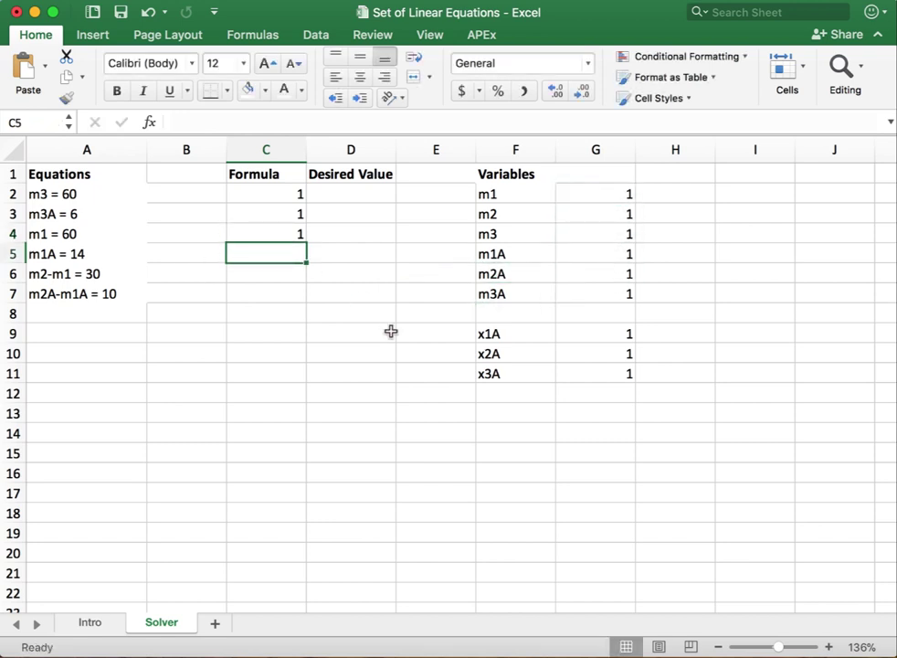
text(=)
click(599, 254)
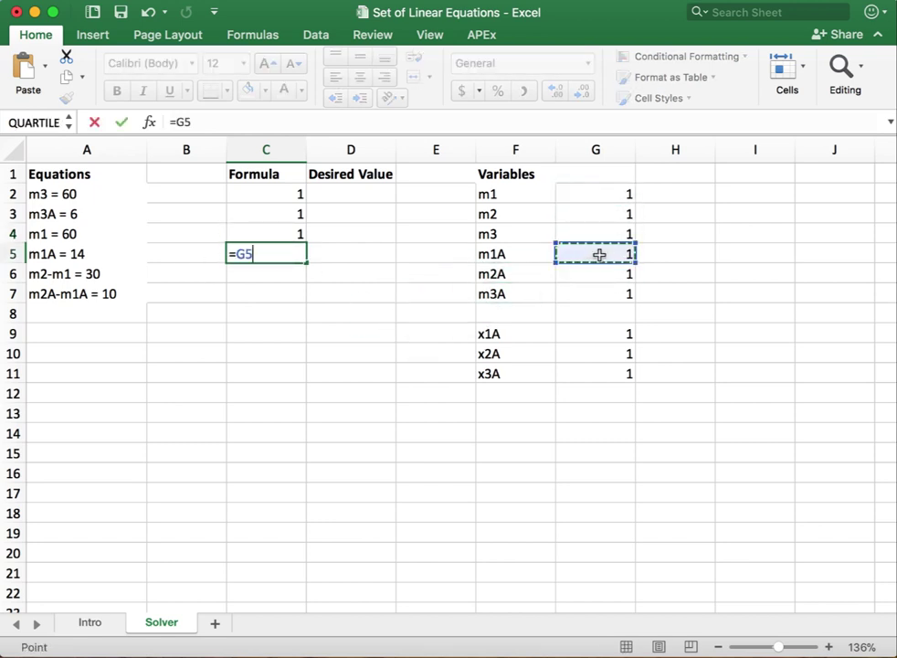
key(Return)
Enter =G3-G2 in C6 and =G6-G5 in C7 for the difference equations.
text(=)
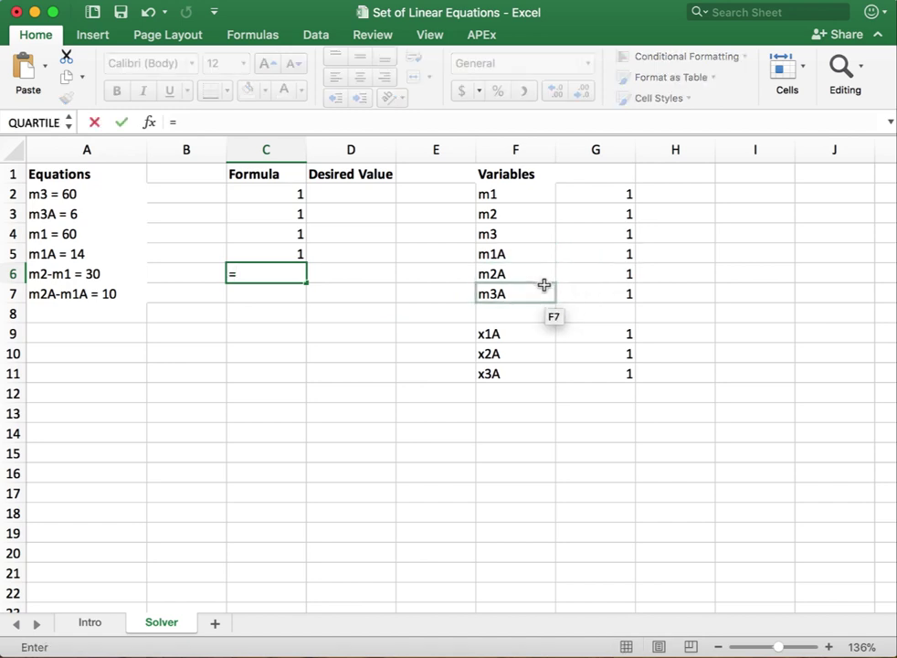
click(625, 213)
text(-)
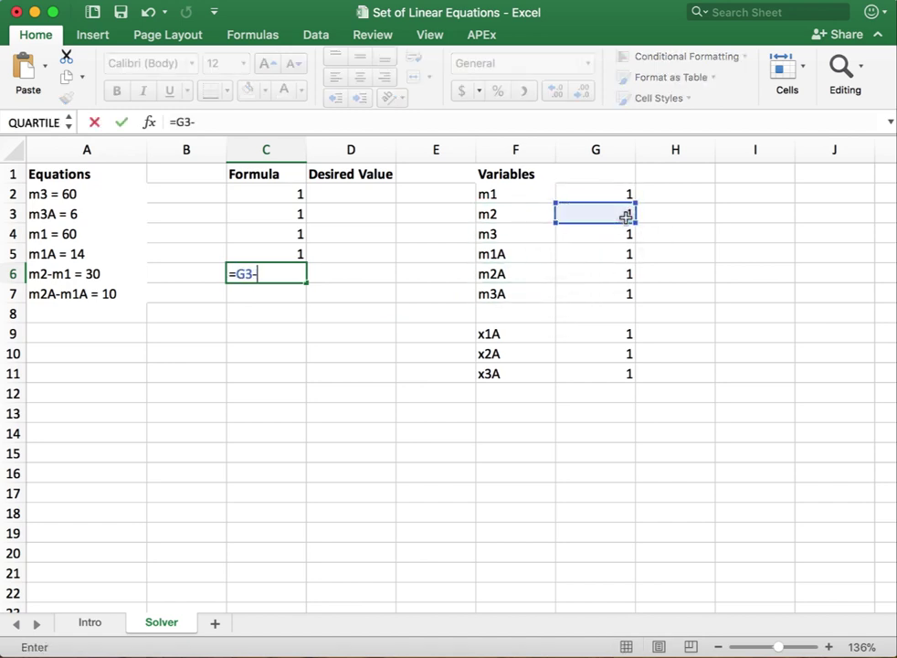
click(625, 194)
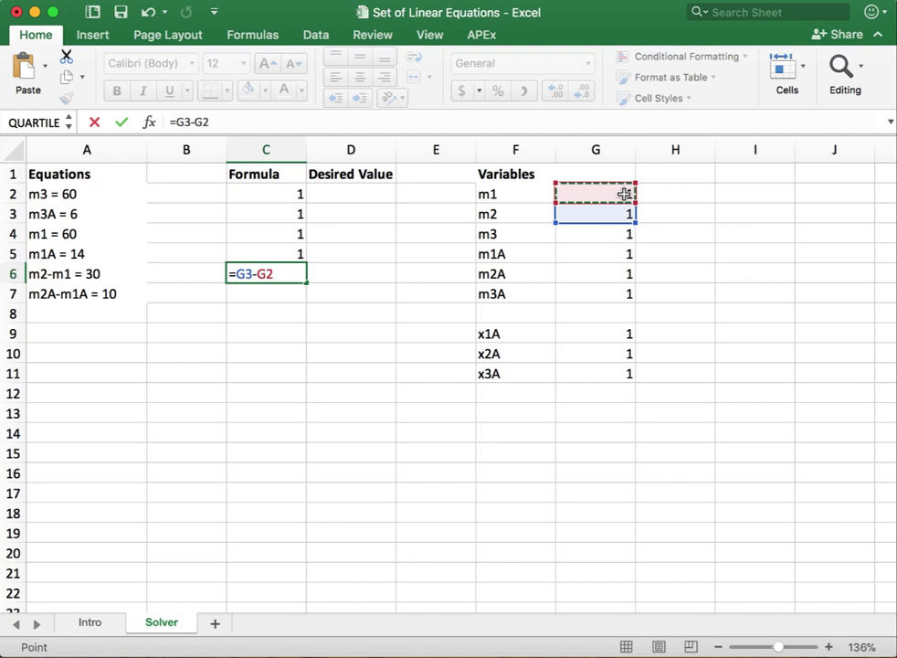
key(Return)
text(=)
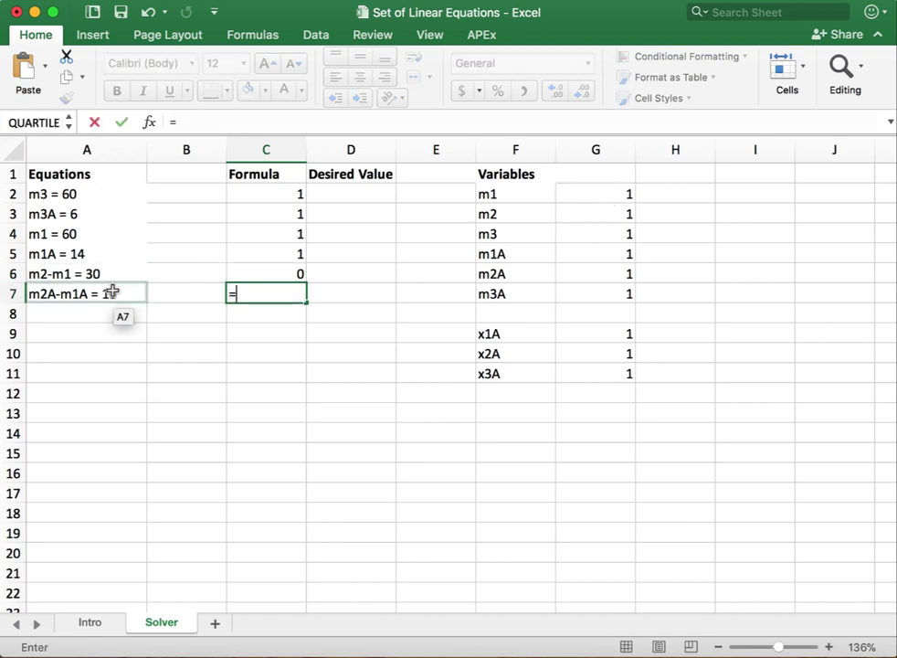
click(597, 274)
text(-)
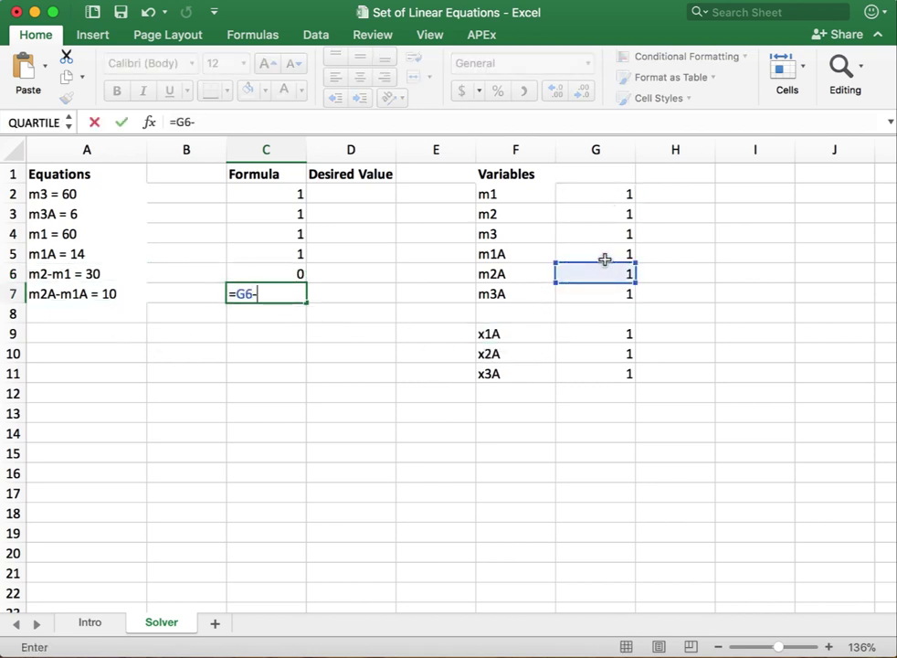
click(605, 257)
key(Return)
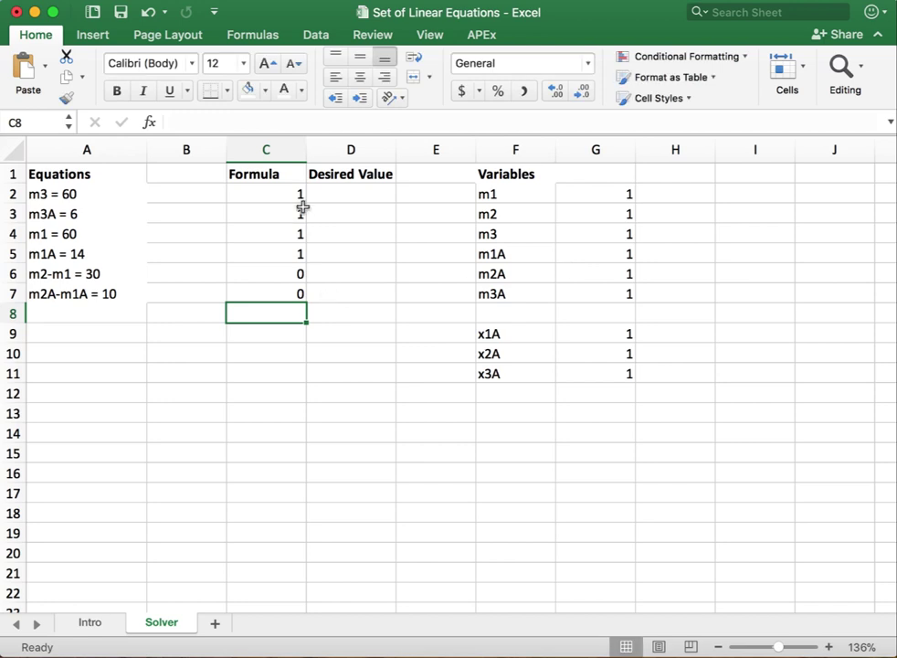
Enter desired values 60, 6, 60, 14, 30 and 10 in D2:D7.
click(344, 190)
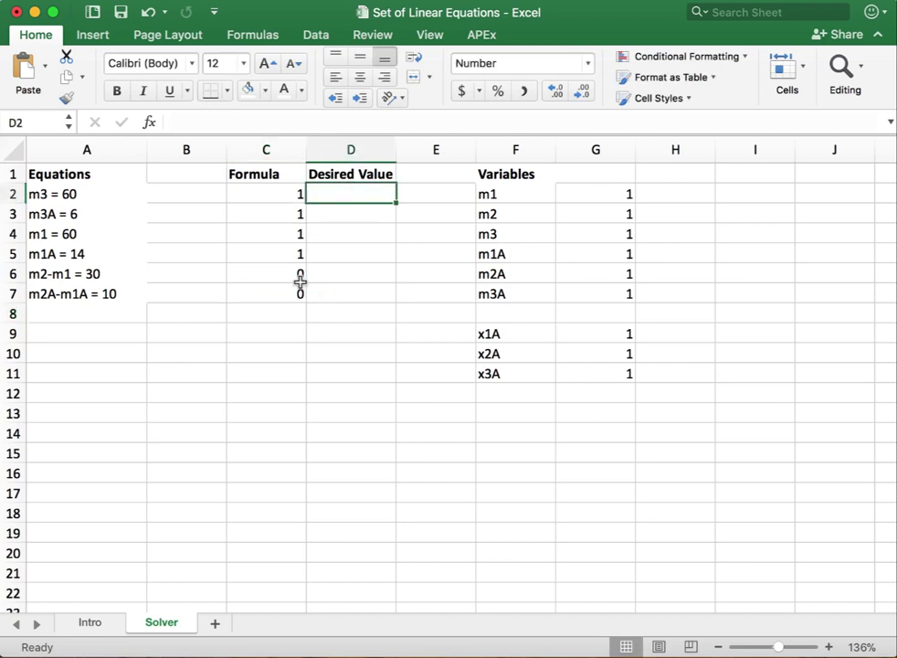
text(60)
key(Return)
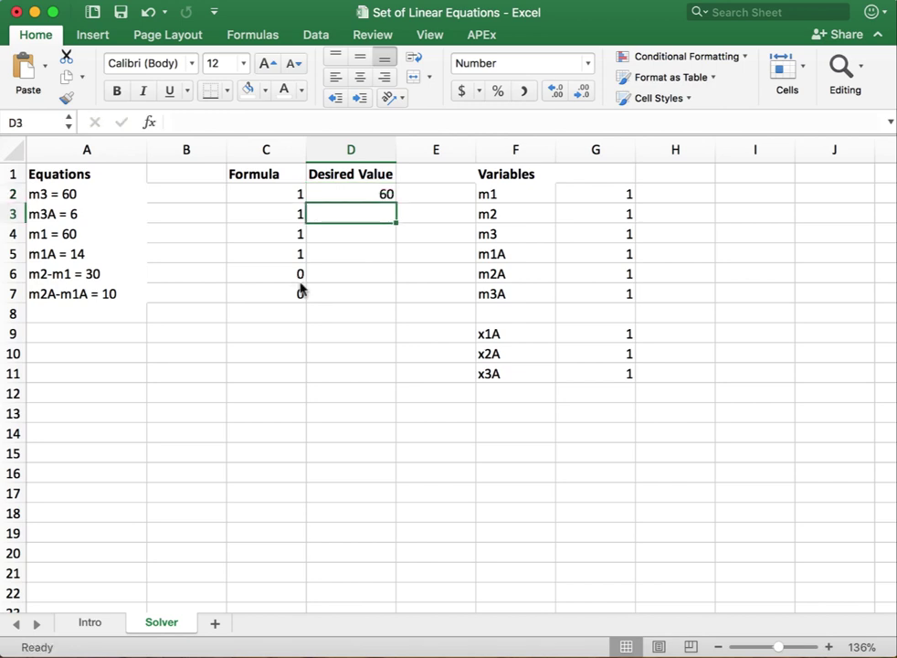
text(6)
key(Return)
text(60)
key(Return)
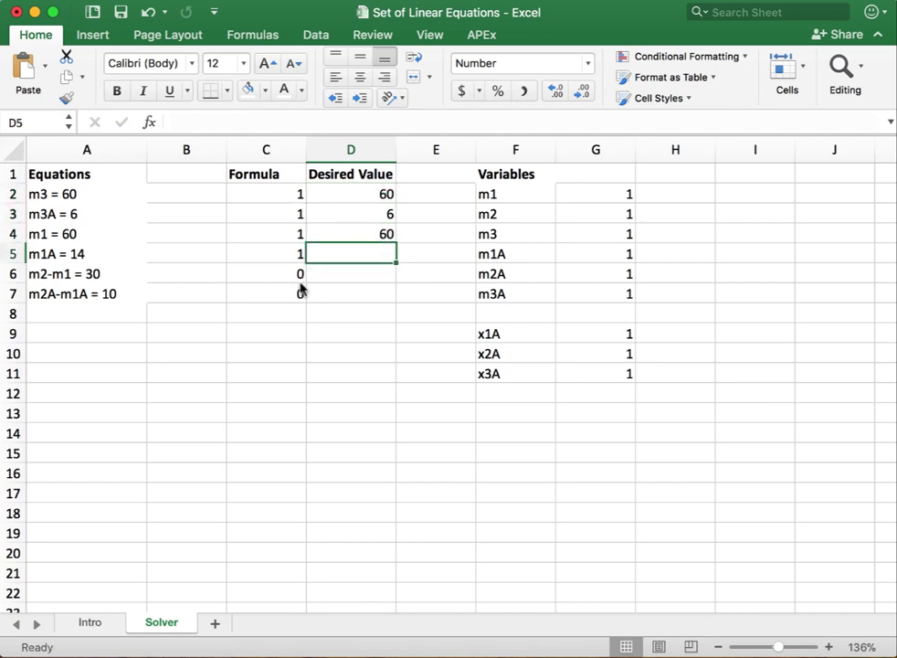
text(14)
key(Return)
text(30)
key(Return)
text(10)
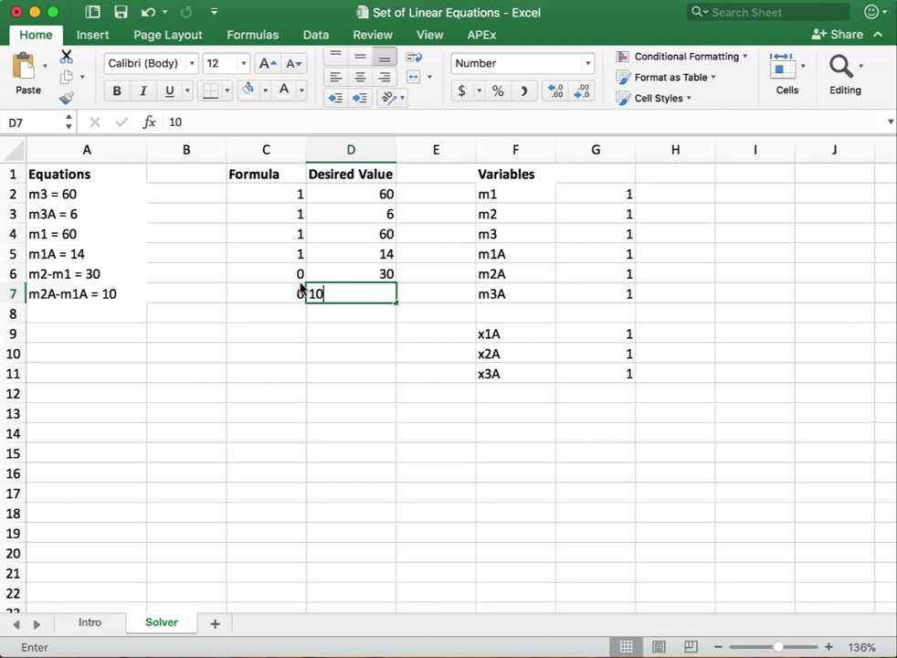
key(Return)
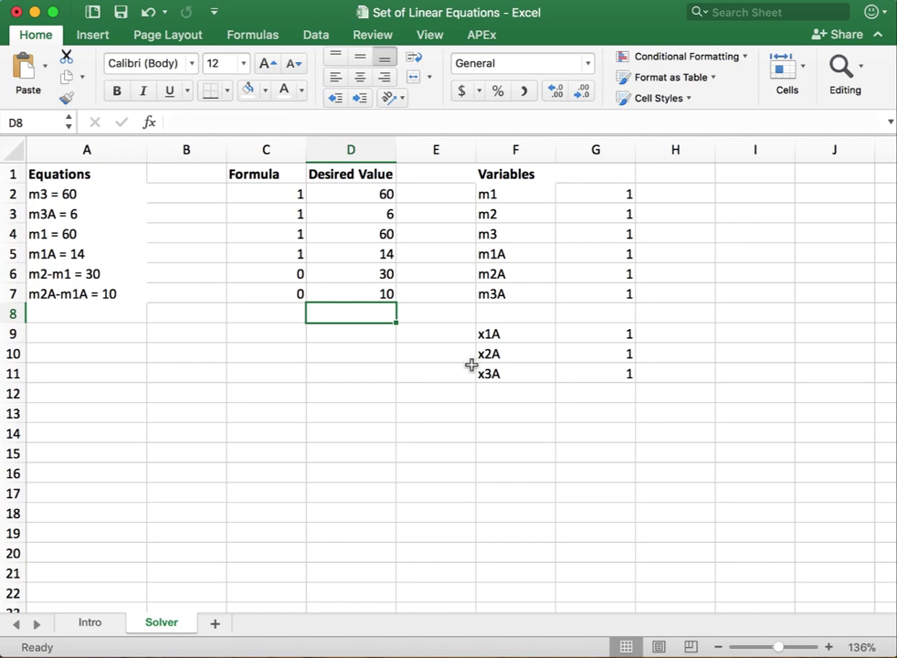
Review the variable cells G2:G7 and the first equation's formula and desired value.
drag(586, 195, 588, 287)
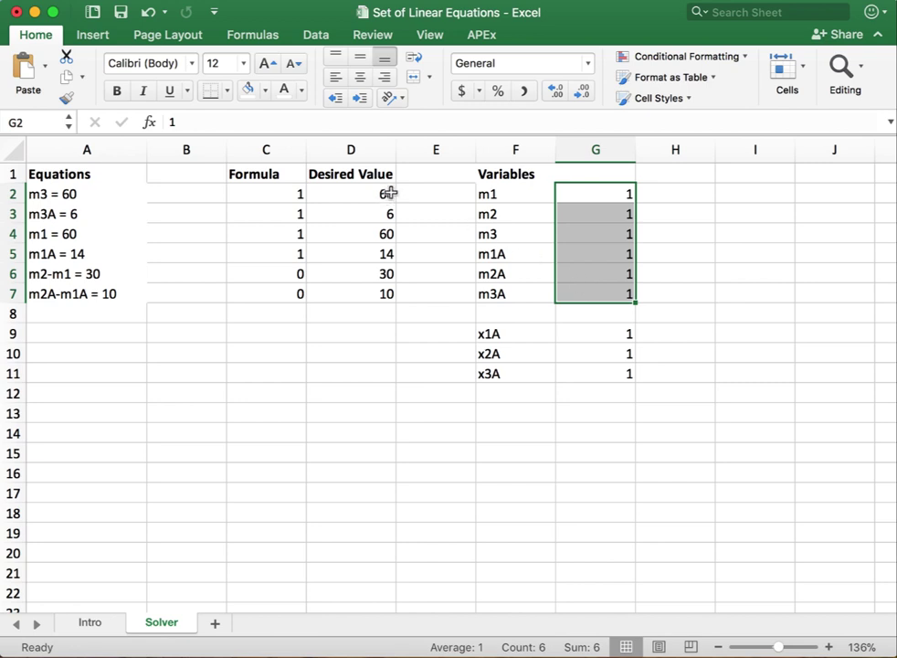
drag(361, 190, 283, 195)
click(273, 193)
click(352, 196)
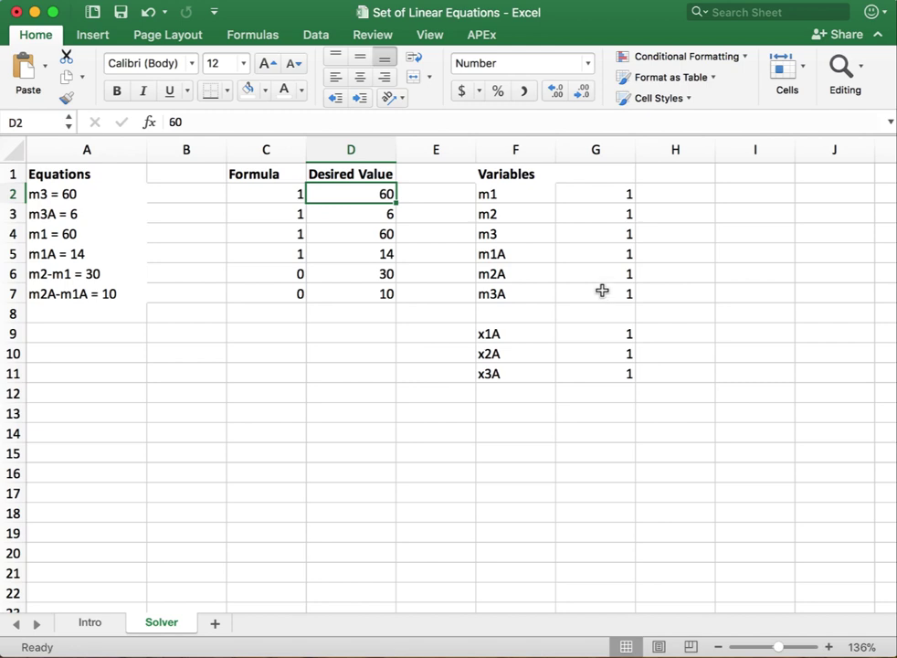
With G2:G7 selected, open Tools > Excel Add-ins to confirm Solver Add-In is enabled.
drag(624, 196, 617, 286)
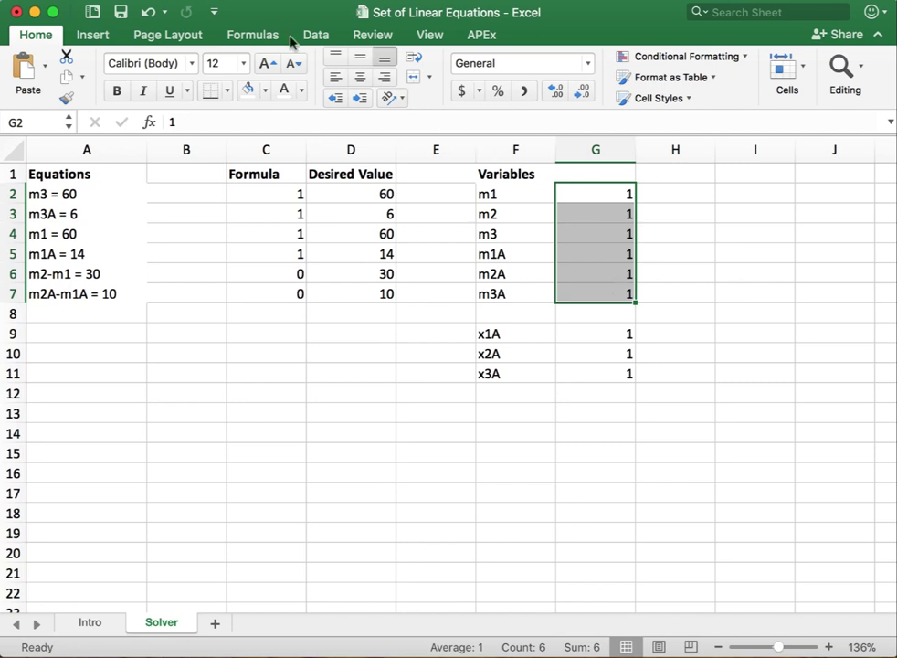
click(227, 0)
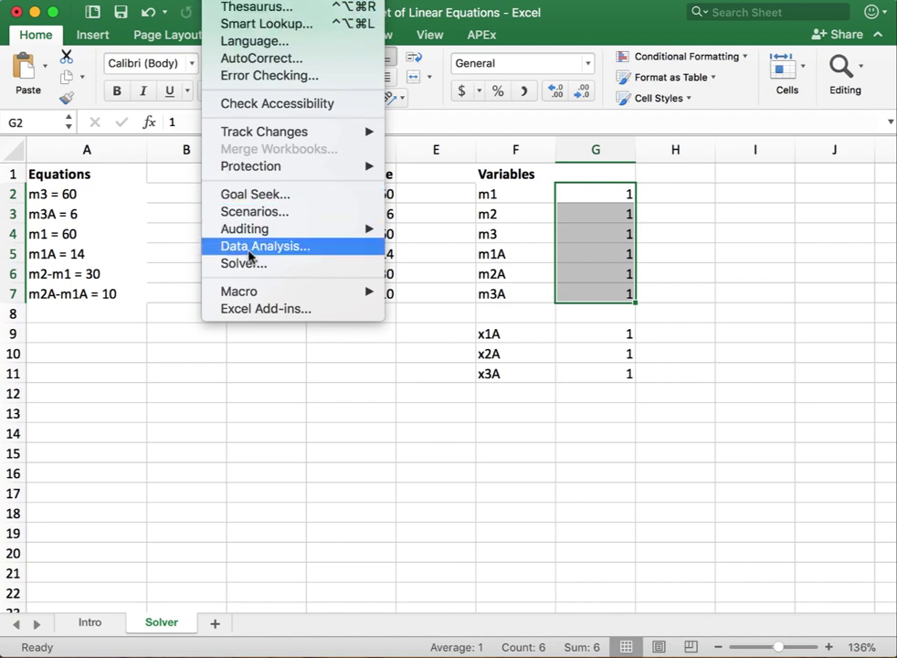
click(248, 311)
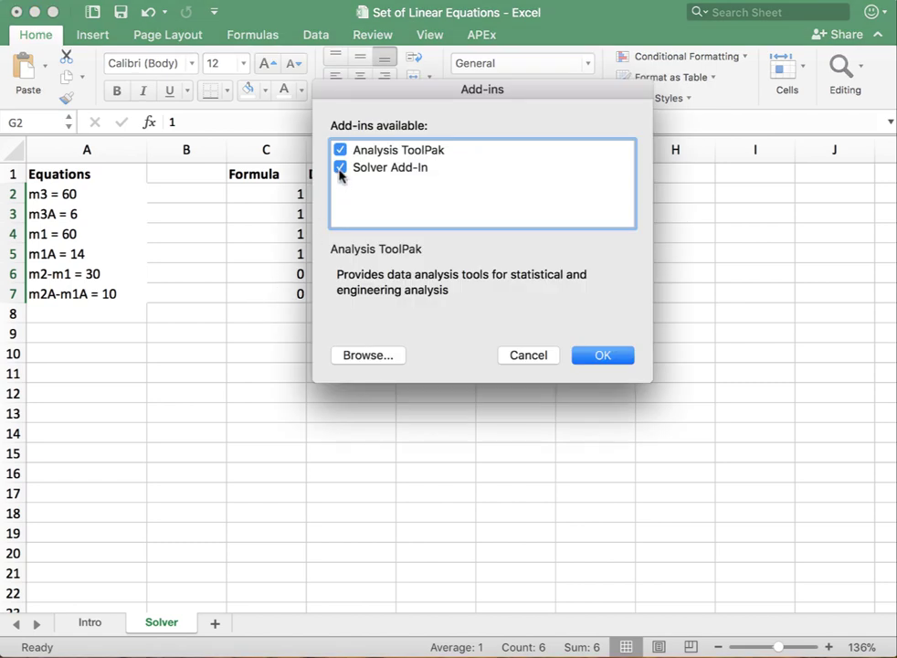
Close the add-ins list, launch Solver and reset all previous Solver settings.
click(602, 355)
click(228, 0)
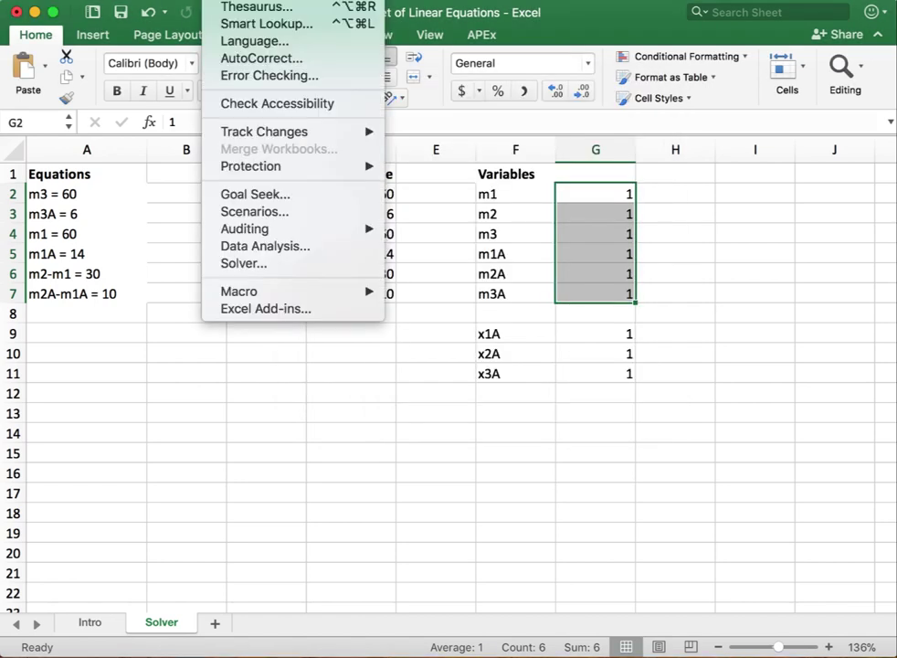
mouse_move(264, 292)
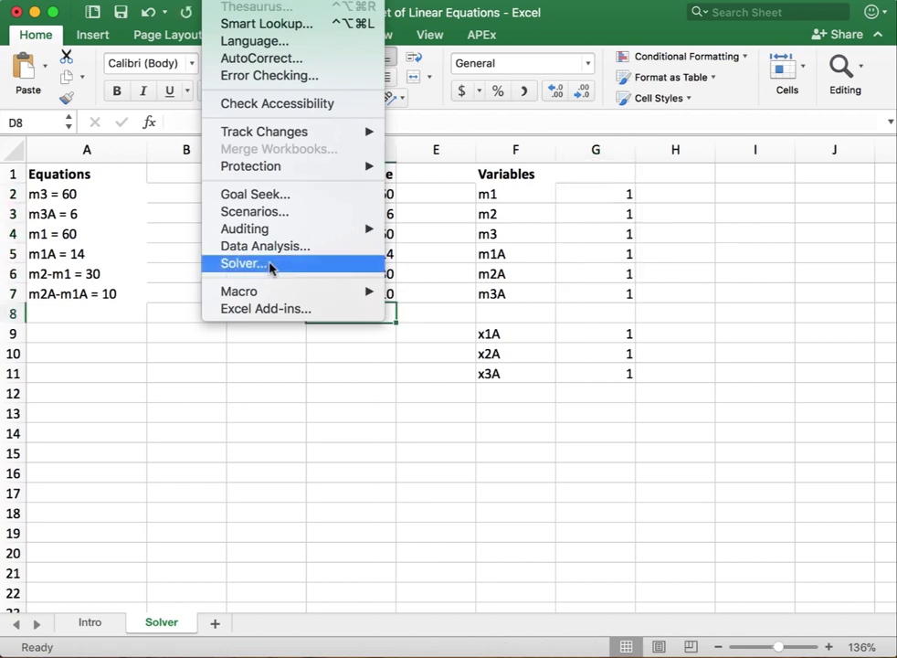
click(263, 265)
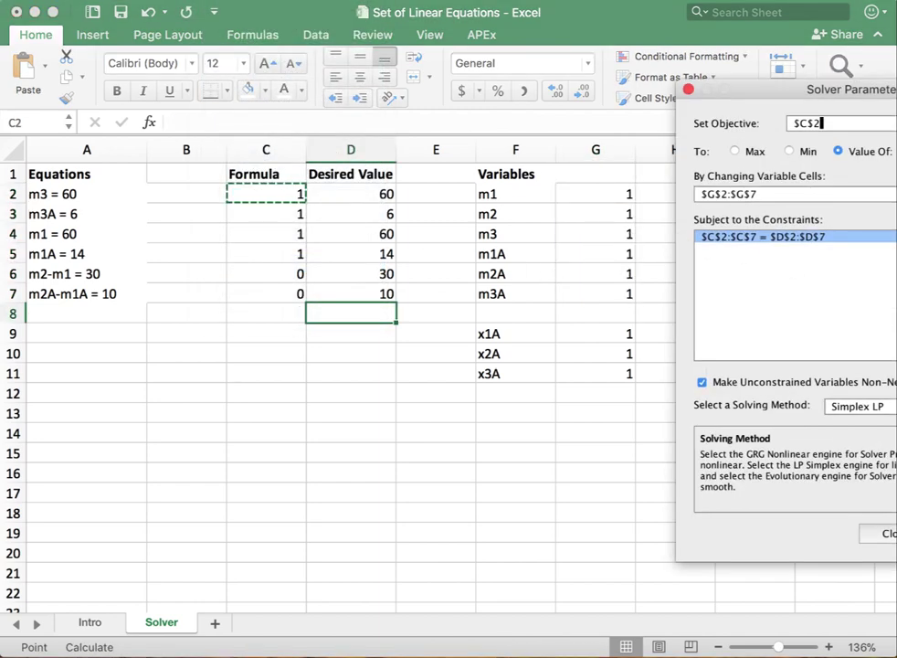
click(795, 282)
key(Return)
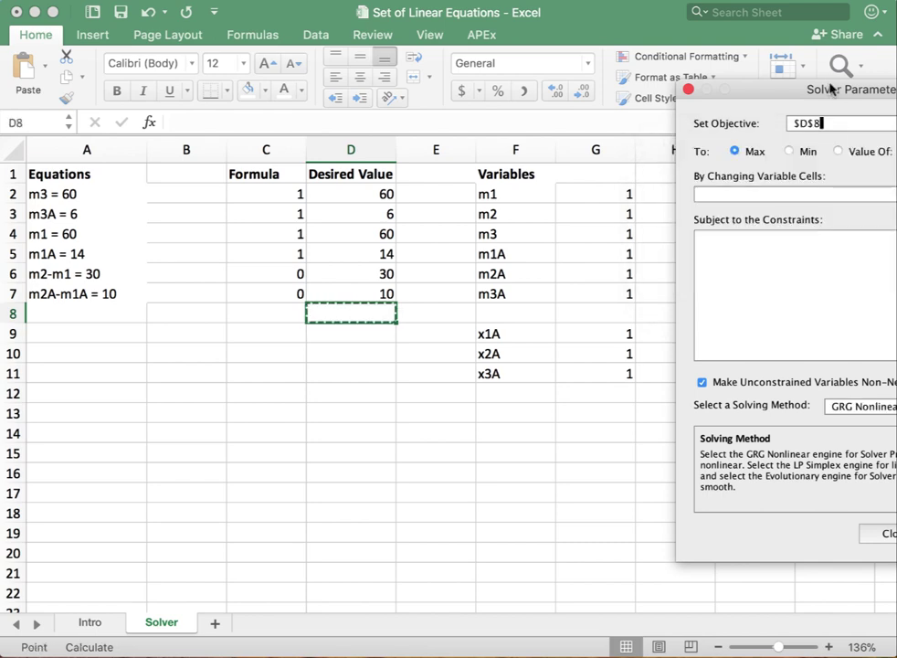
drag(829, 87, 579, 166)
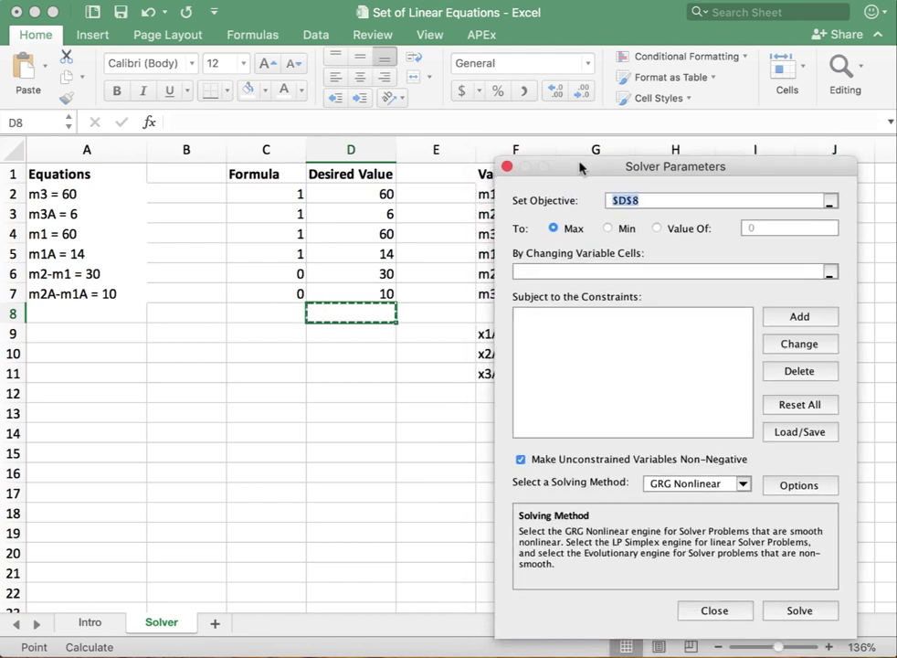
Set the Solver objective to $C$2 with Value Of 60.
click(363, 196)
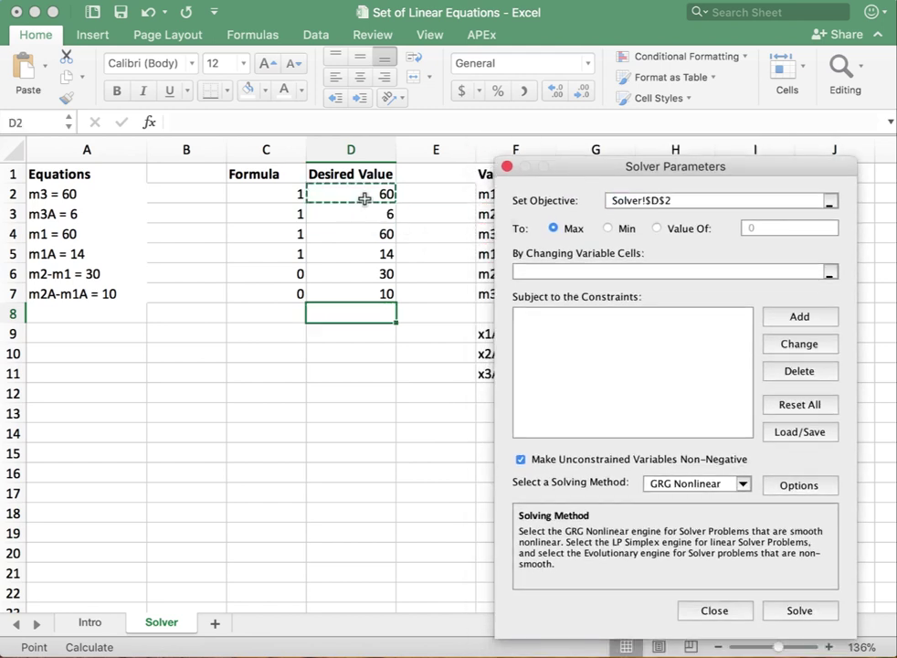
click(657, 229)
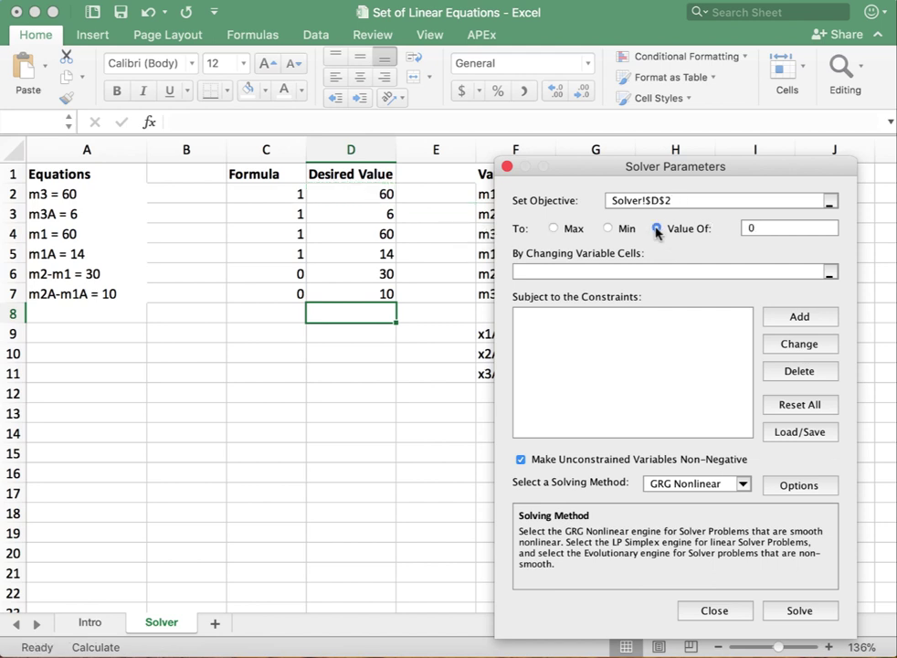
double_click(787, 224)
click(709, 202)
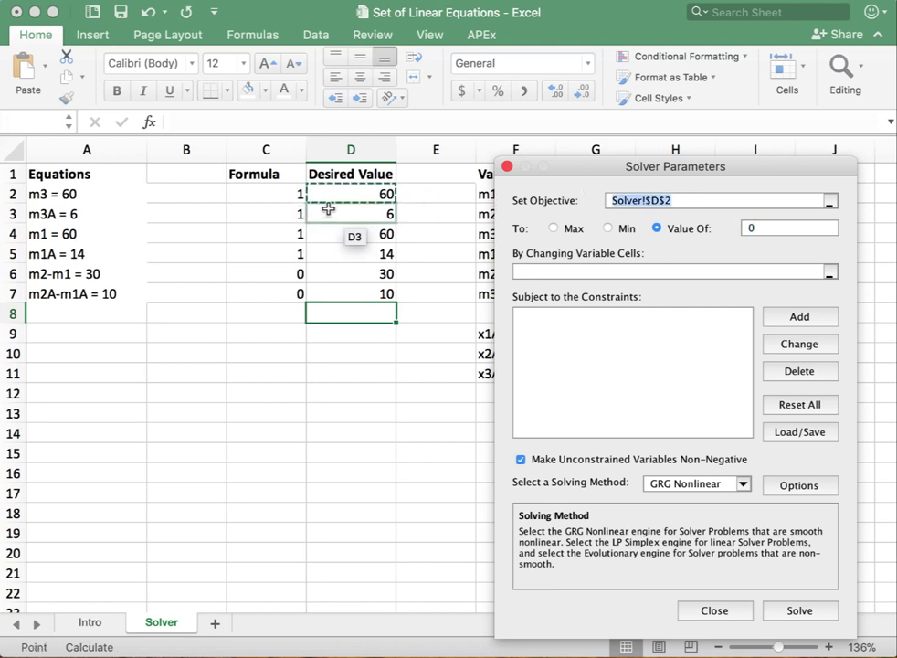
click(292, 193)
click(782, 226)
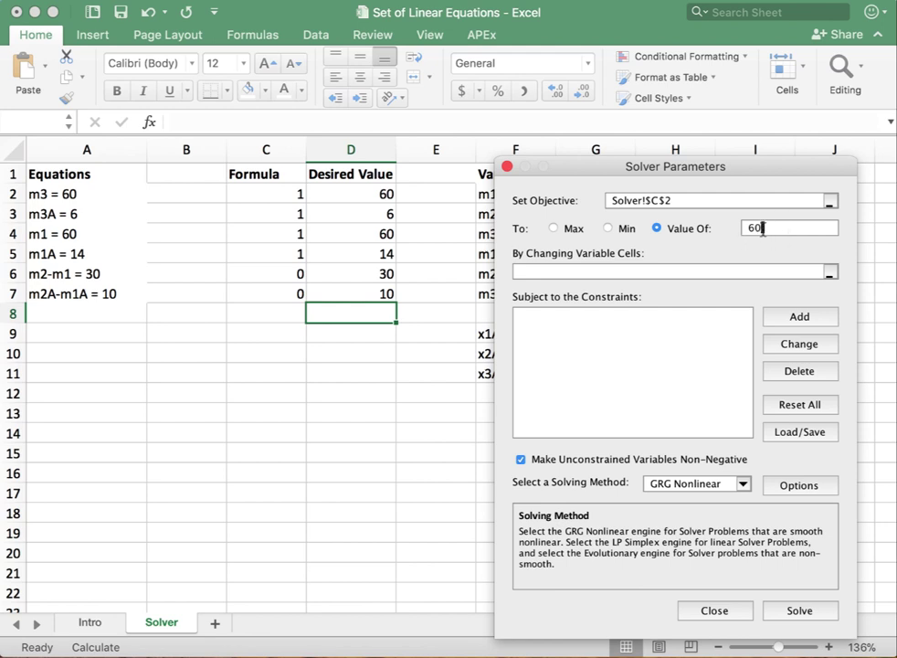
drag(763, 230, 741, 227)
drag(782, 172, 340, 175)
Set G2:G7 as the cells Solver may change.
click(369, 280)
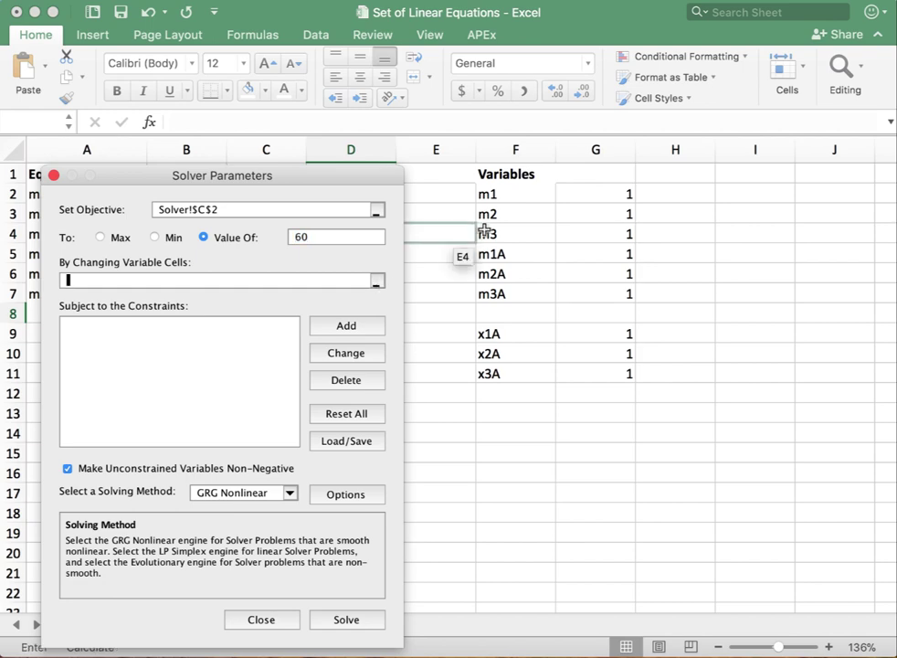
drag(621, 199, 619, 294)
drag(309, 177, 726, 137)
Add the constraint $C$2:$C$7 = $D$2:$D$7.
click(811, 289)
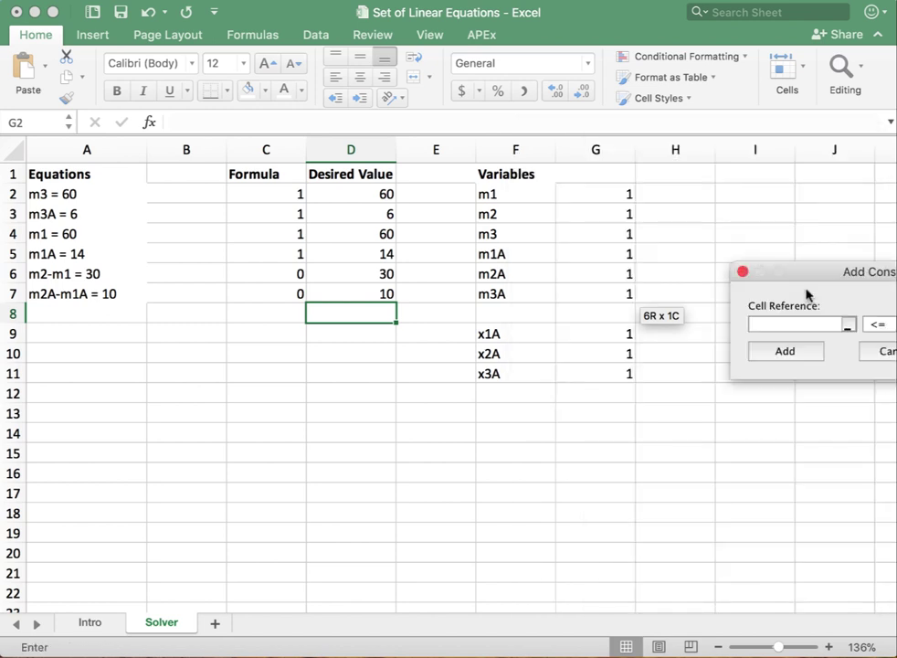
drag(803, 279, 640, 205)
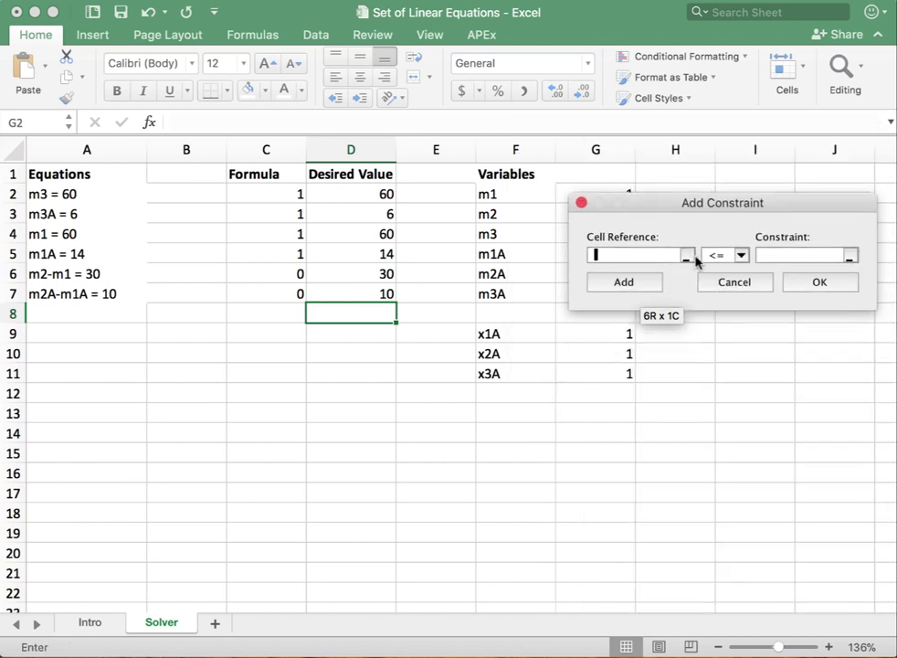
click(688, 258)
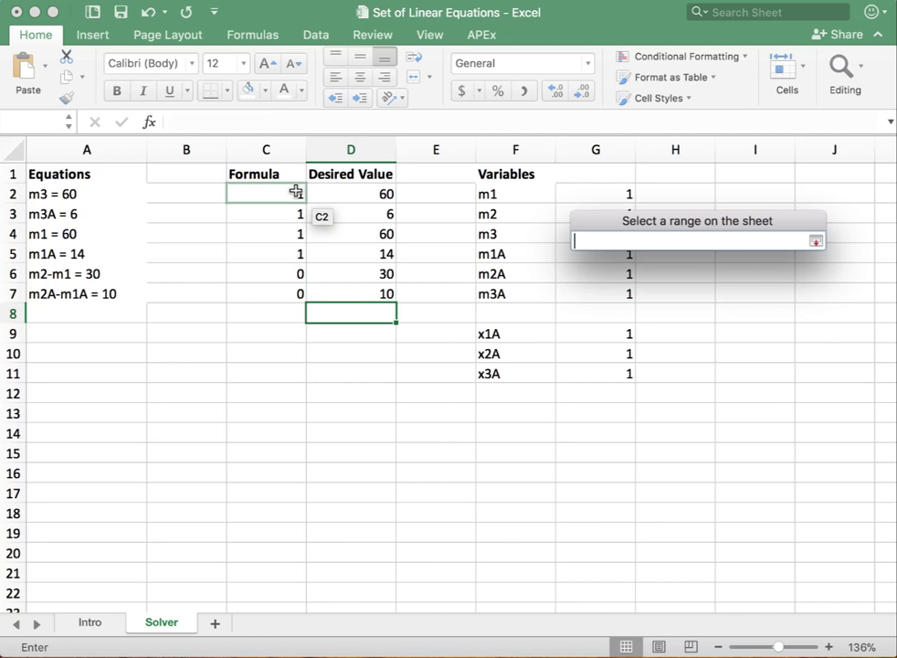
drag(295, 192, 293, 294)
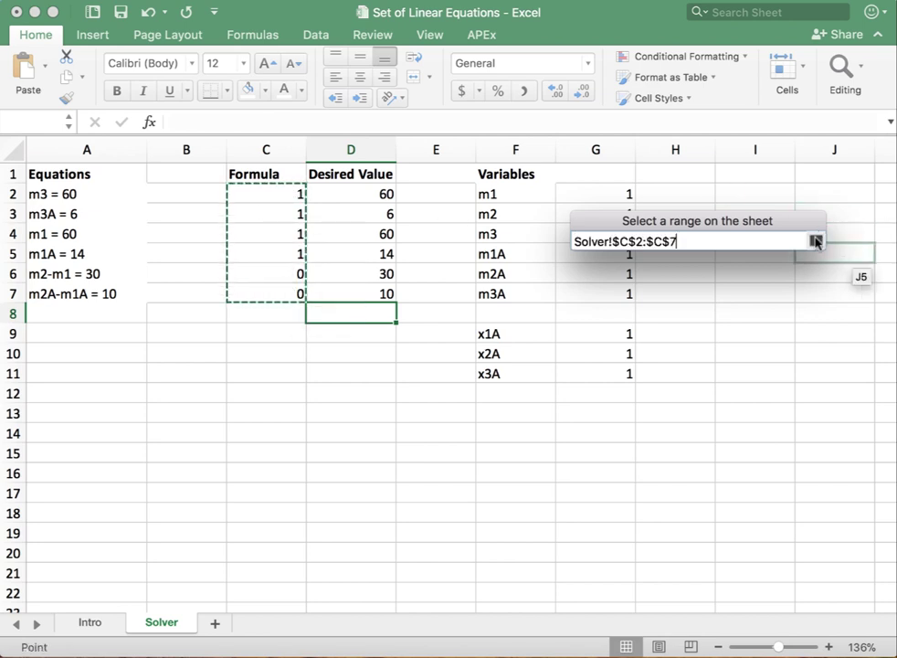
click(817, 241)
click(741, 257)
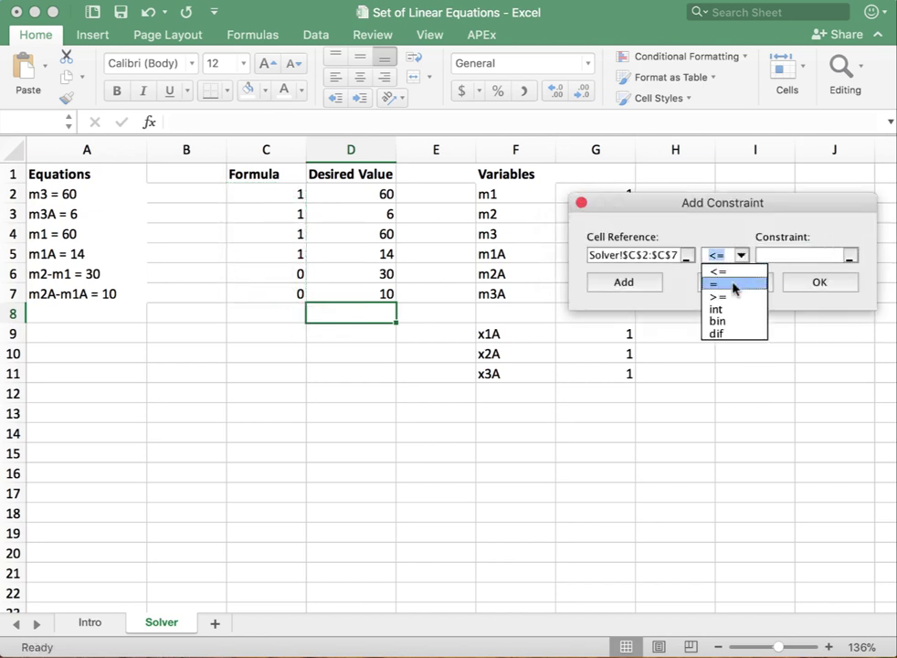
click(716, 284)
click(850, 256)
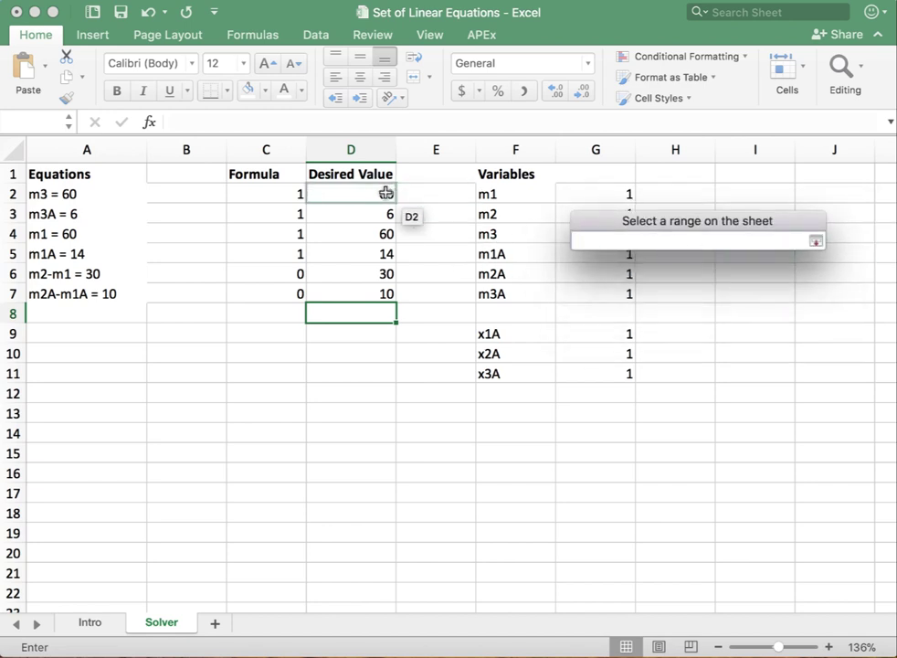
drag(384, 190, 384, 291)
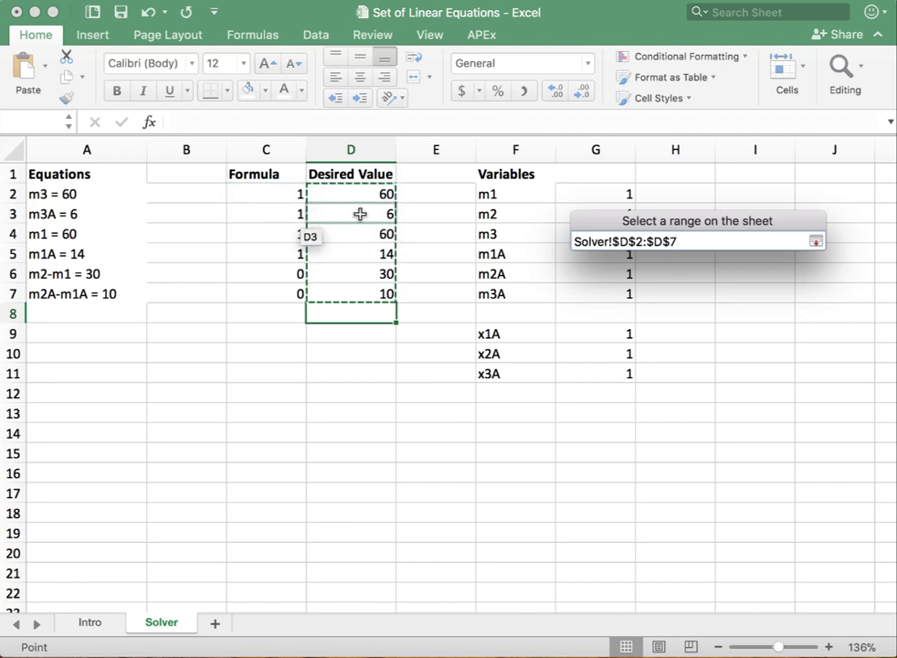
click(816, 243)
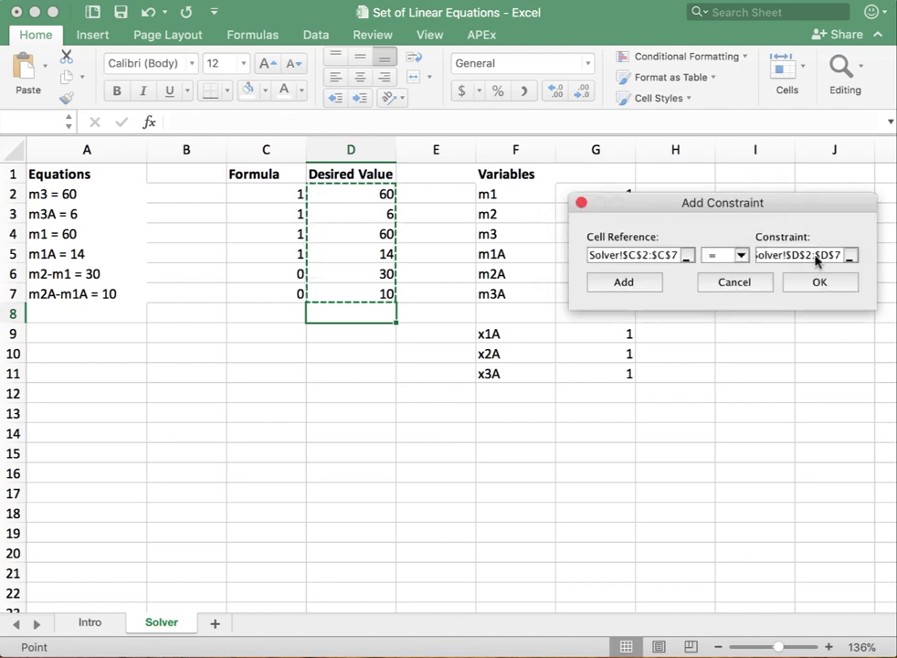
click(816, 284)
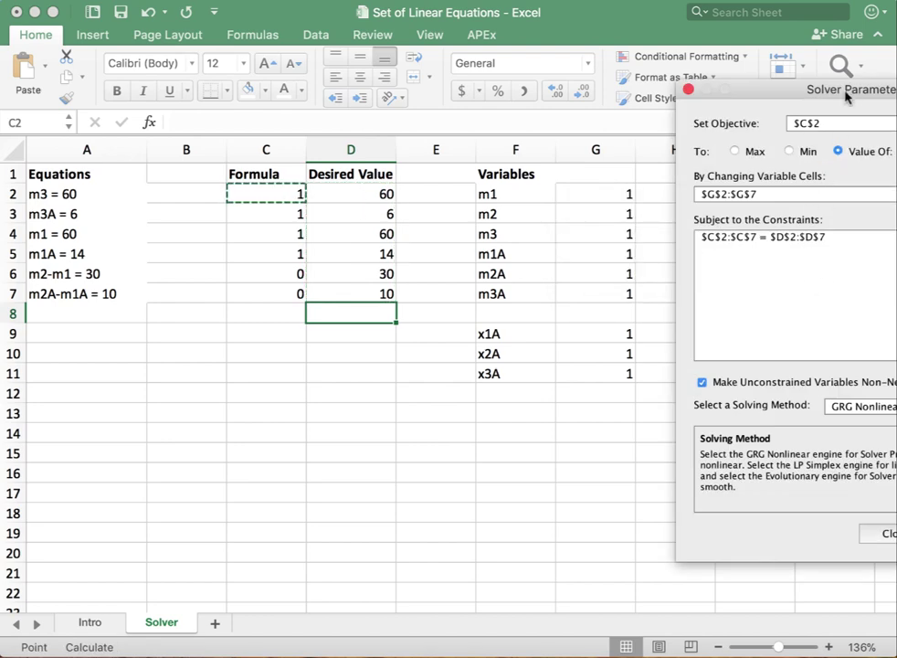
Choose Simplex LP as the solving method and run Solve.
drag(852, 95, 656, 85)
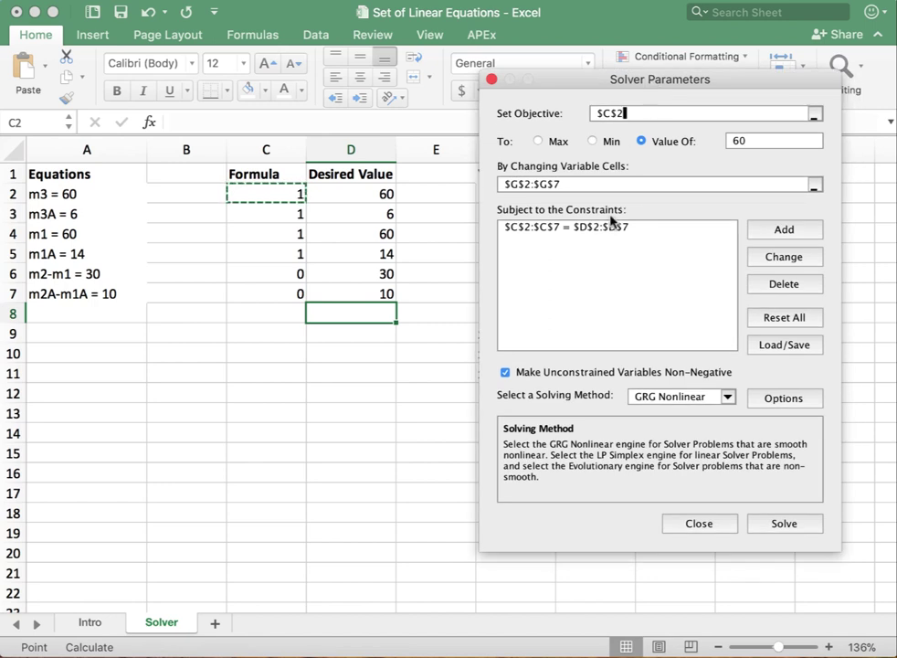
click(728, 396)
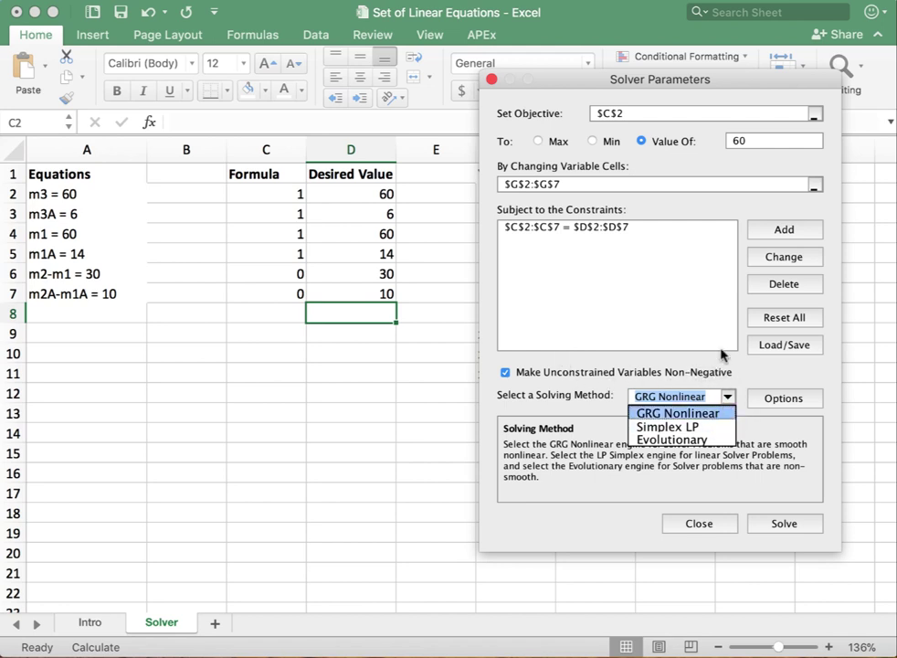
click(722, 362)
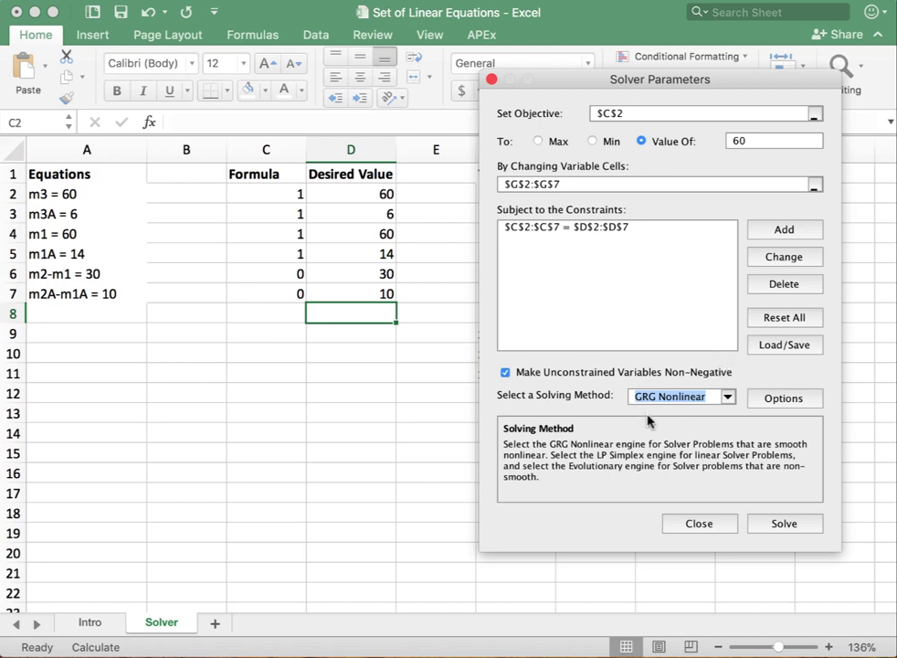
click(728, 397)
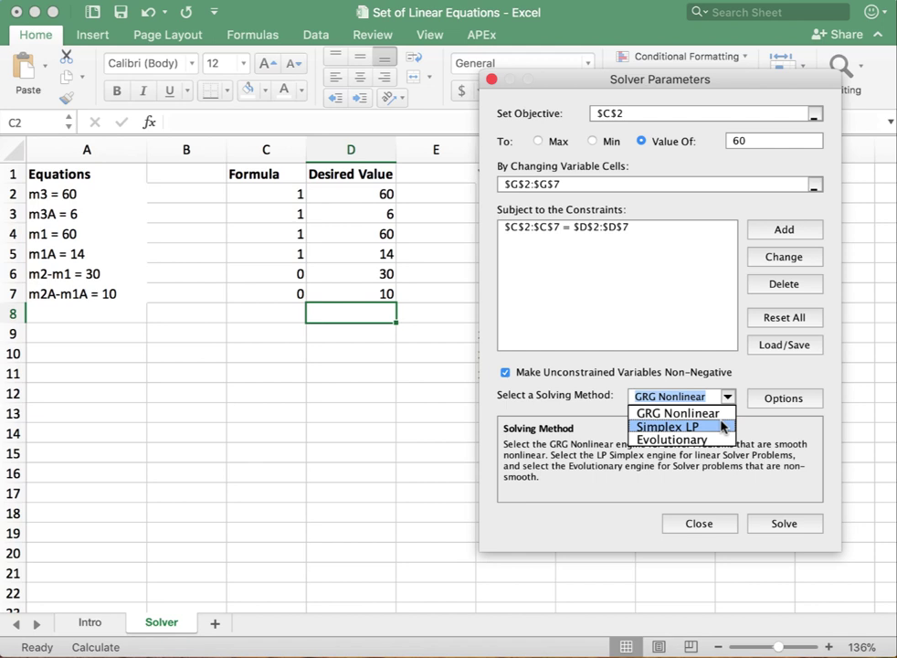
click(722, 425)
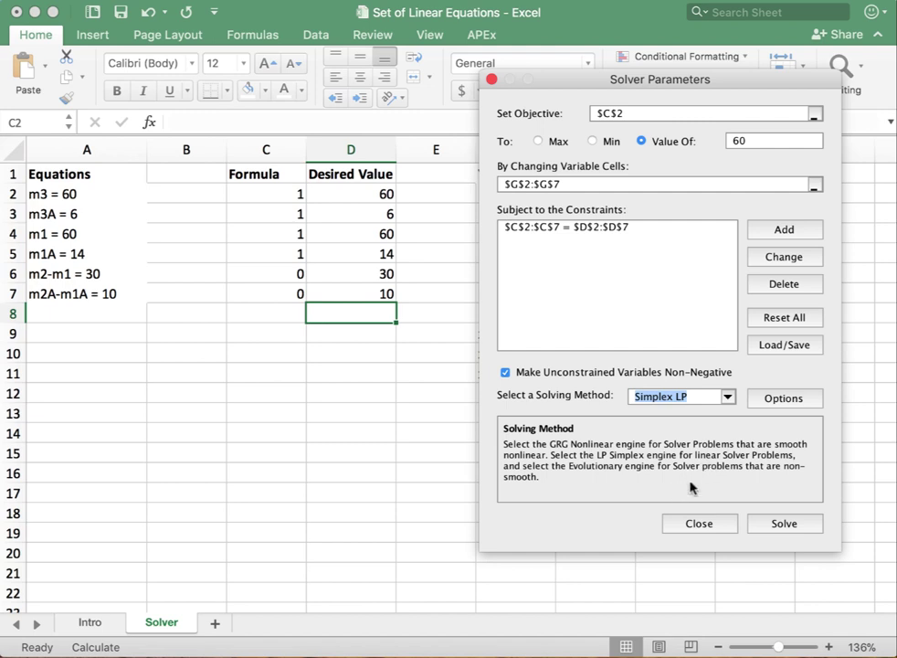
click(768, 529)
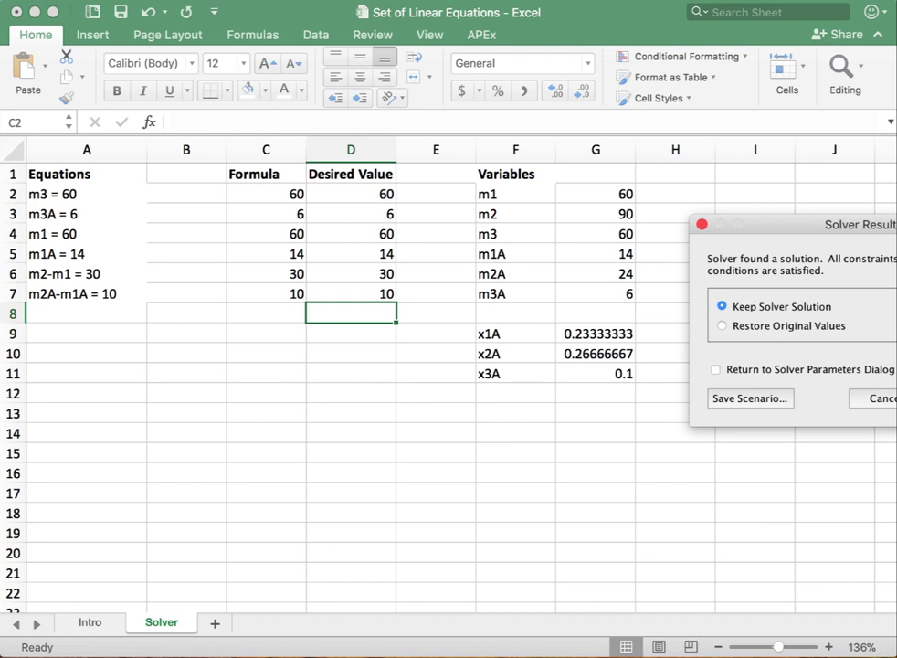
Keep the Solver solution on the sheet, giving m1=60, m2=90 and m3=60.
drag(864, 228, 690, 232)
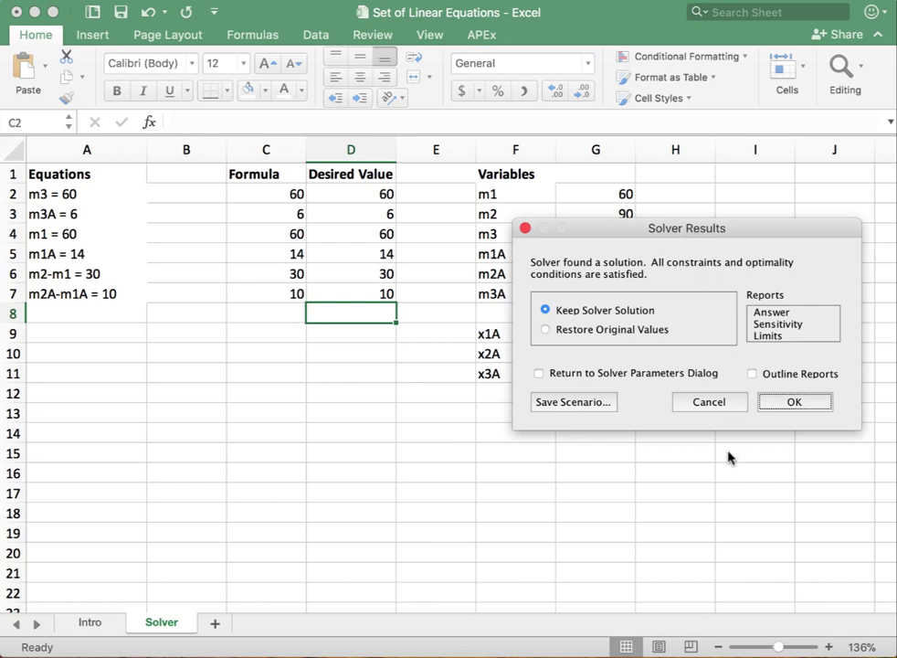
drag(755, 229, 758, 264)
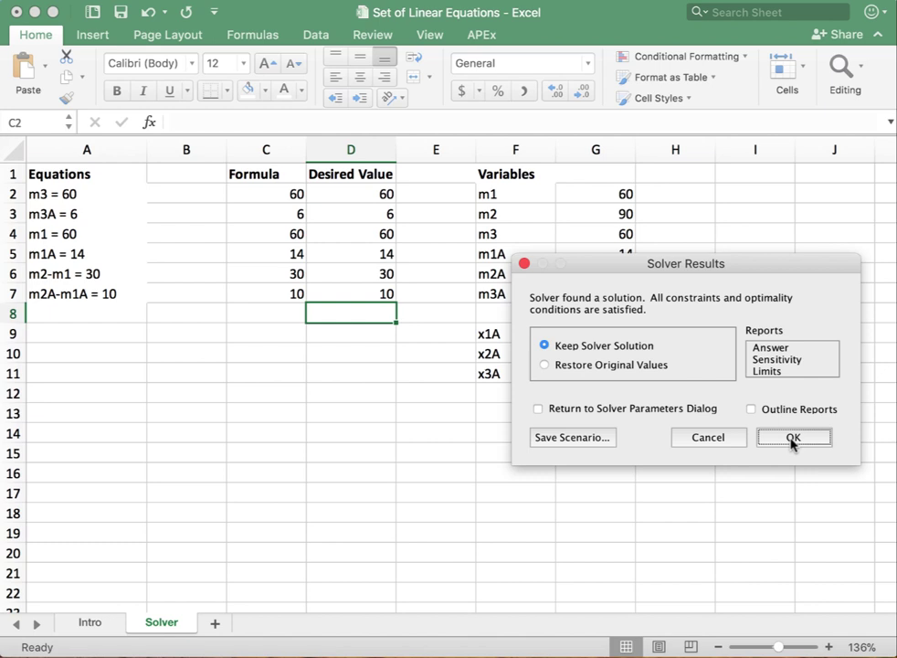
click(793, 438)
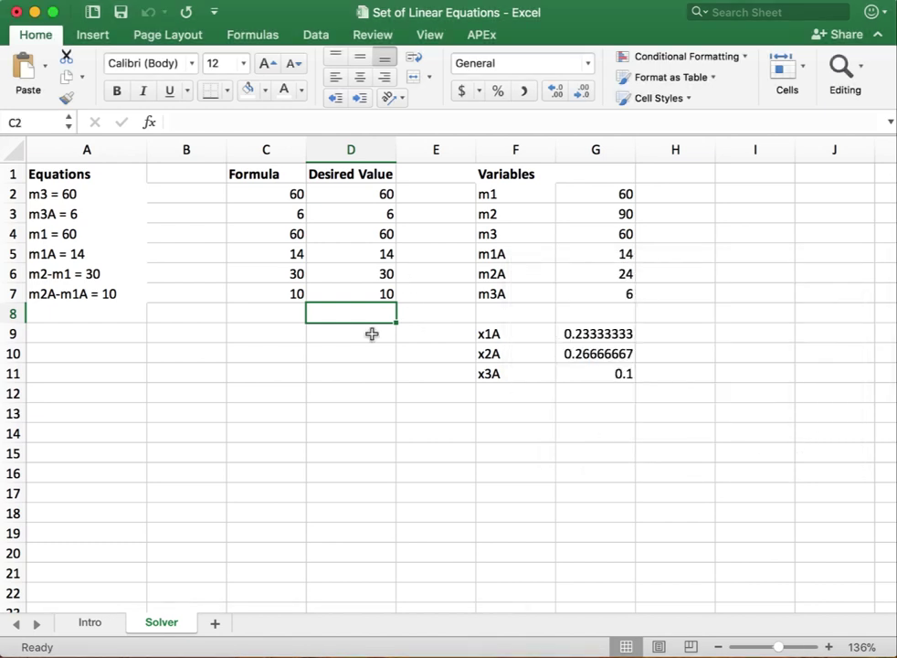
click(324, 314)
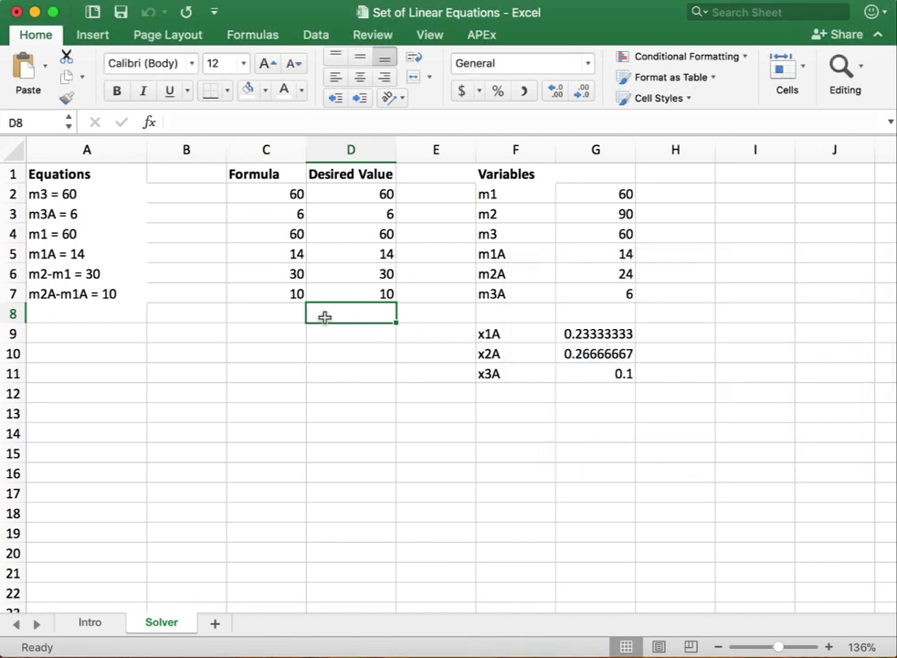
click(378, 218)
drag(383, 236, 383, 295)
click(393, 371)
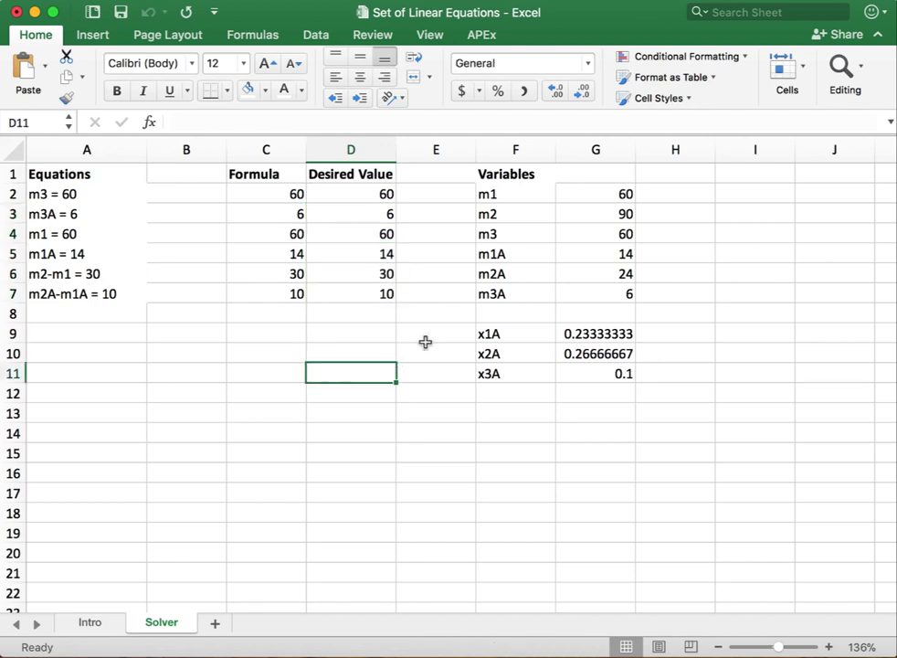
drag(613, 195, 605, 295)
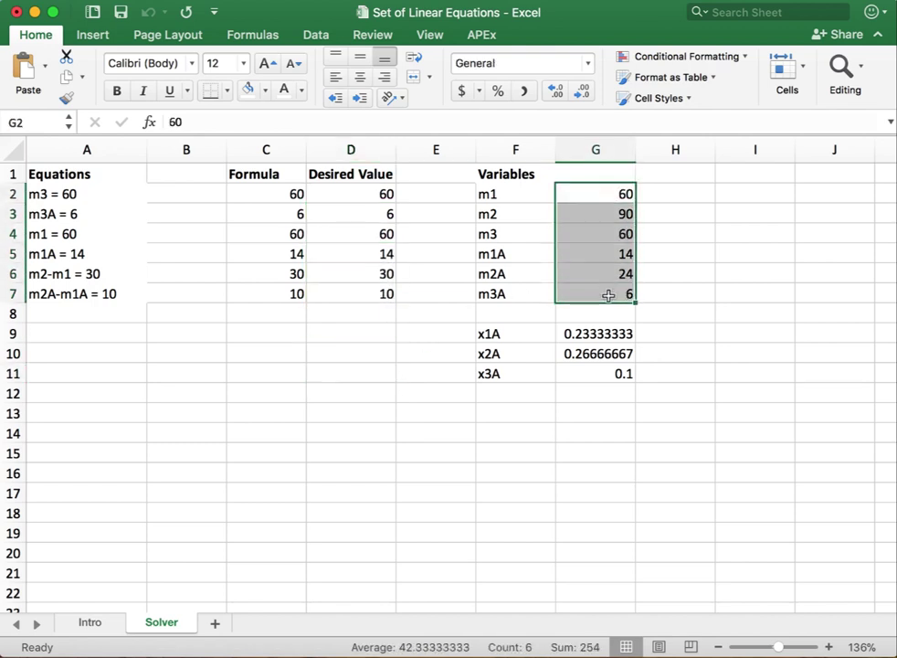
click(646, 292)
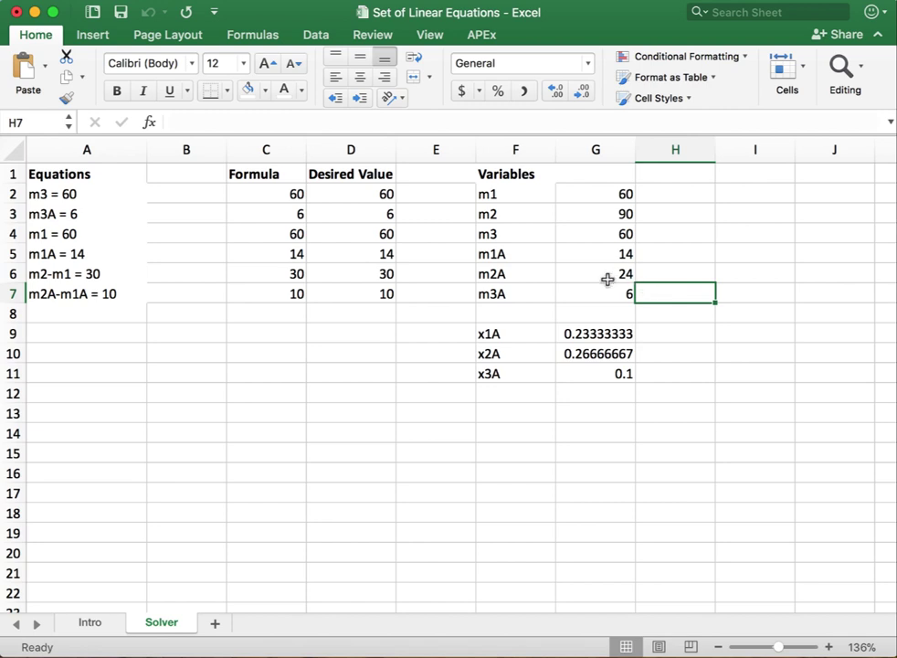
drag(607, 289, 613, 198)
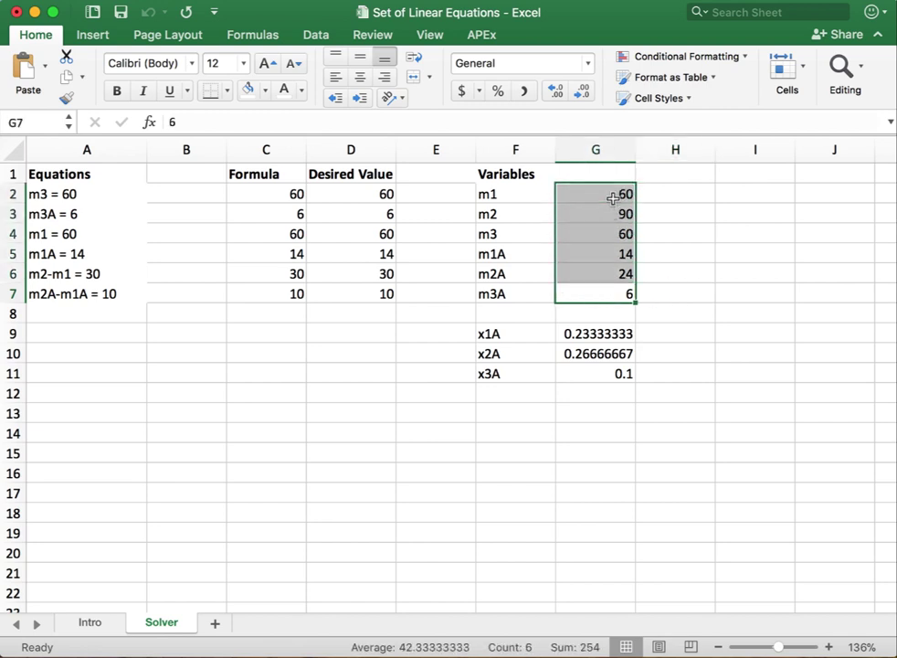
click(658, 208)
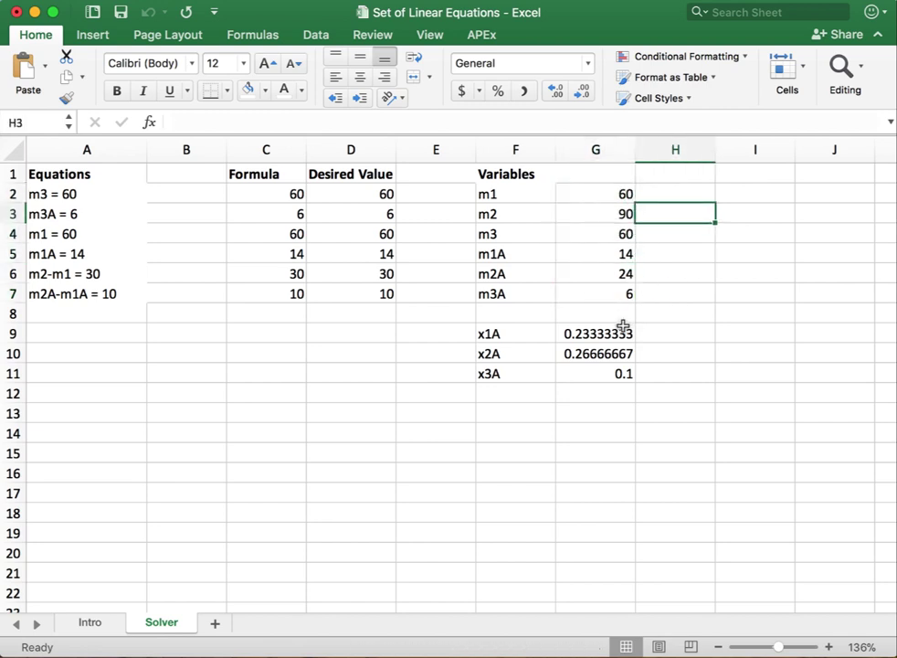
click(527, 335)
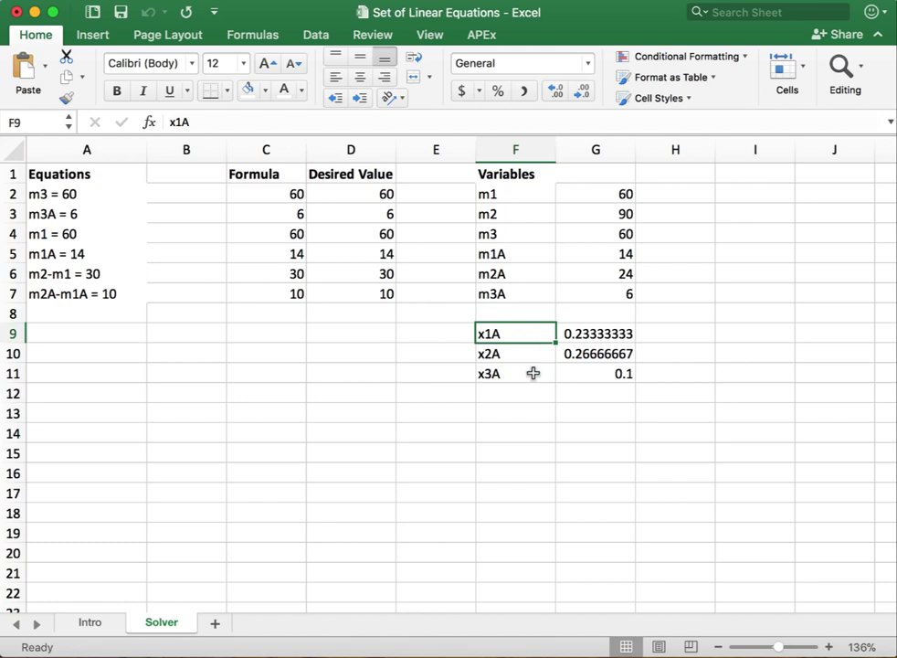
drag(571, 334, 620, 375)
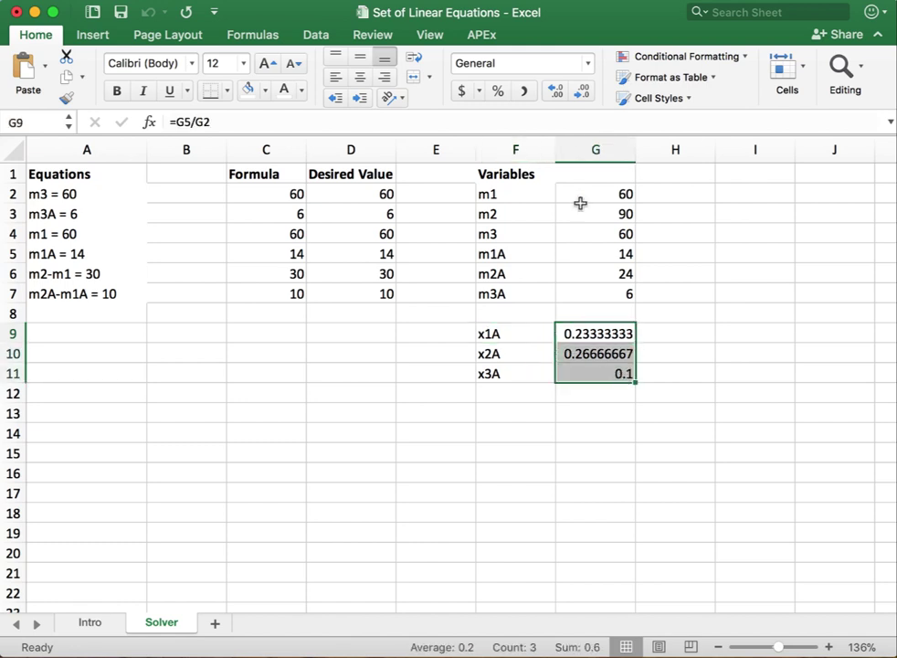
Format G9:G11 to three decimals, showing 0.233, 0.267 and 0.100.
click(585, 94)
click(585, 94)
click(585, 94)
click(585, 94)
click(585, 94)
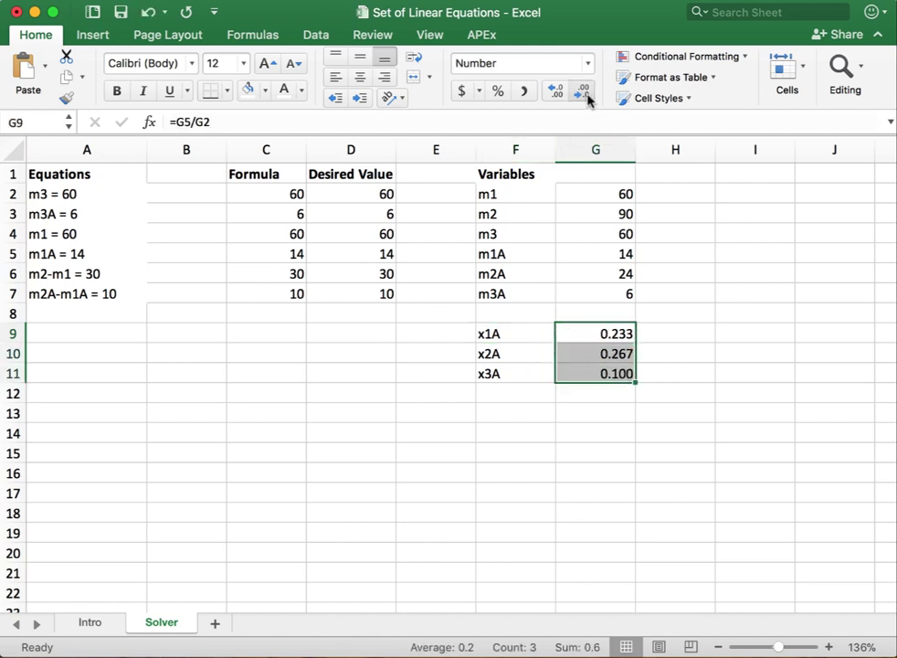
click(584, 94)
click(557, 94)
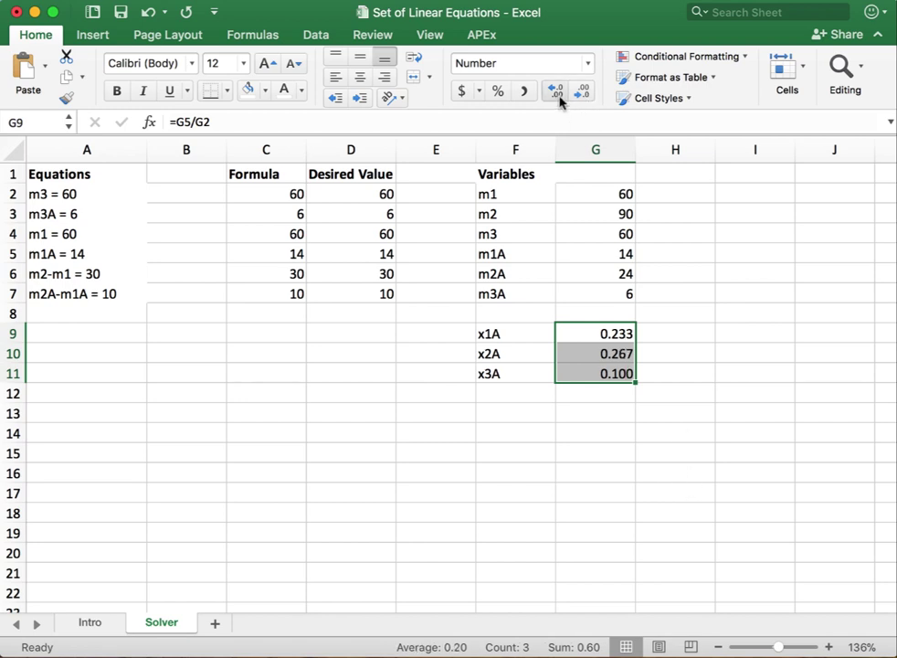
click(734, 482)
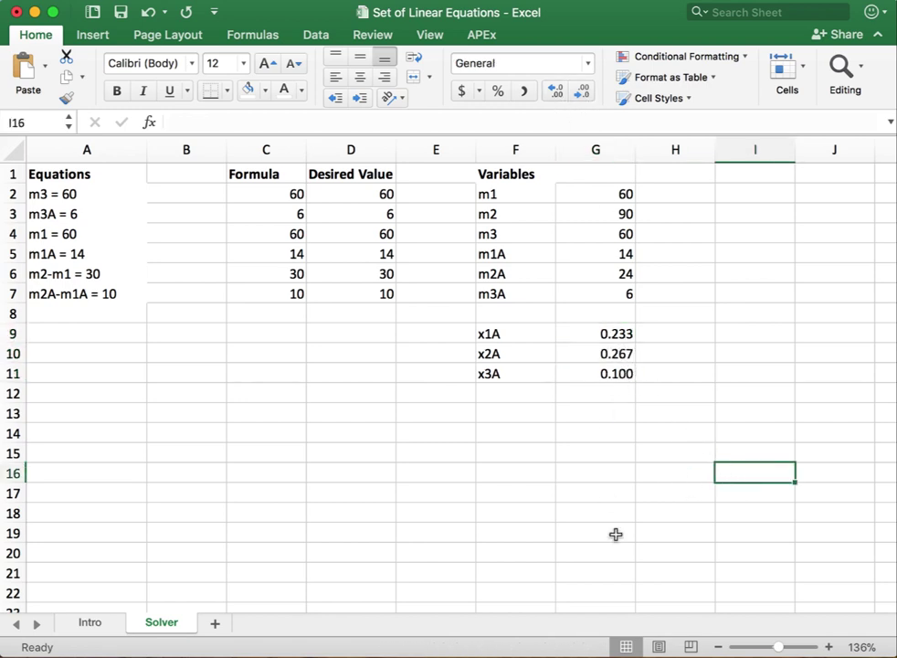